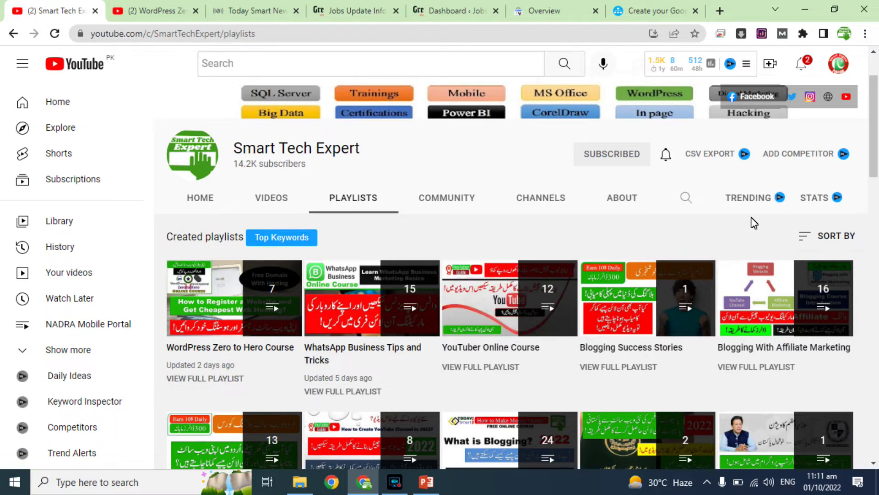
# Look over the Smart Tech Expert channel's playlists and the Today Smart News home page
pyautogui.moveTo(870, 146); pyautogui.dragTo(873, 373)
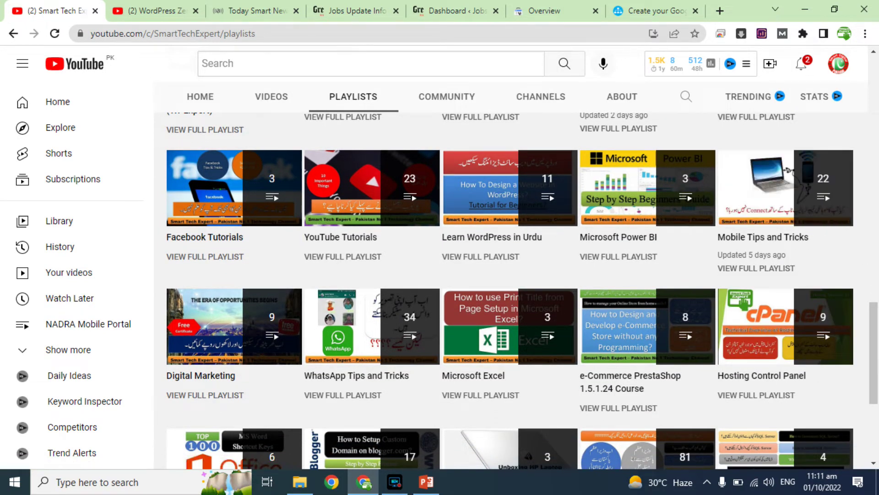
pyautogui.moveTo(875, 342); pyautogui.dragTo(875, 371)
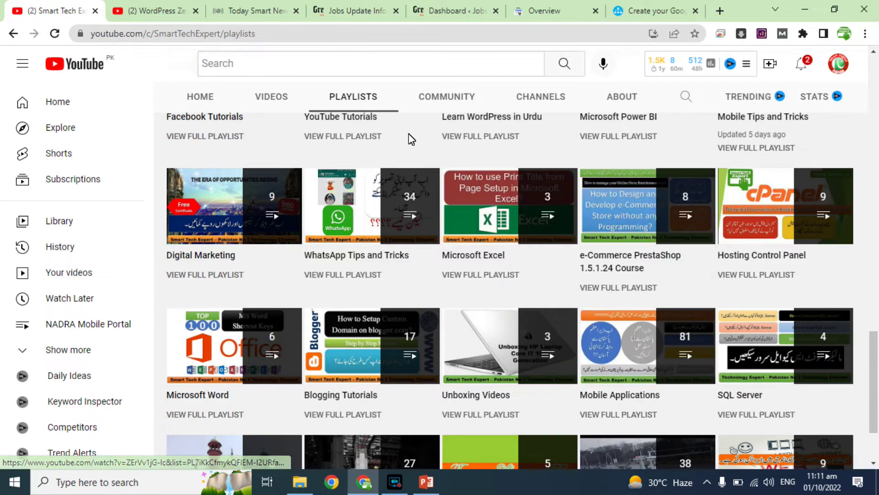
pyautogui.click(247, 5)
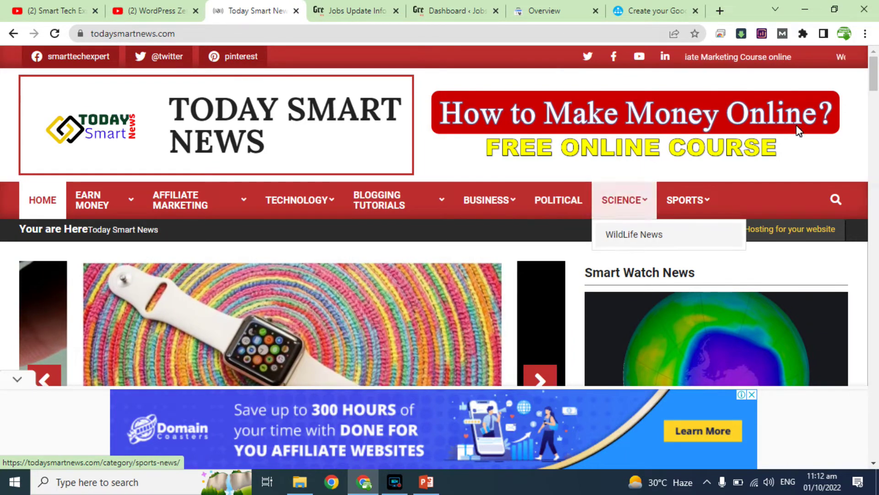
pyautogui.moveTo(876, 71); pyautogui.dragTo(845, 39)
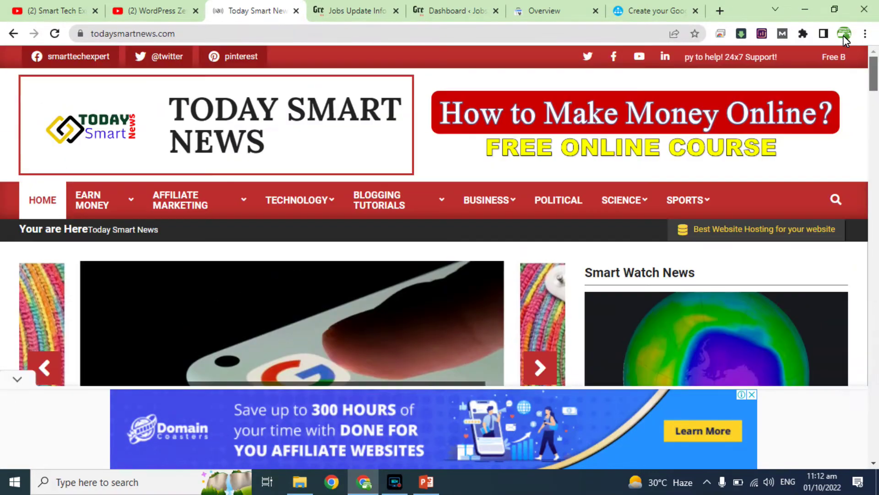
# Look over the Jobs Update Info home page and its WordPress dashboard
pyautogui.click(366, 6)
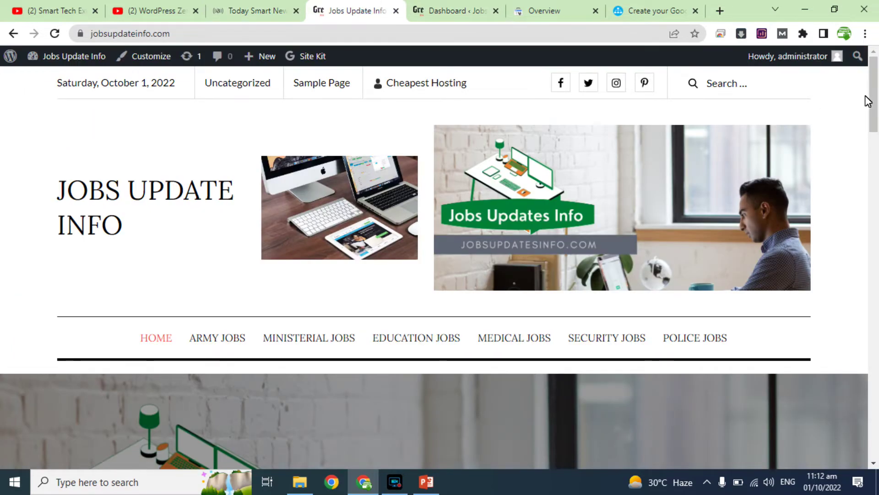
pyautogui.moveTo(876, 99); pyautogui.dragTo(815, 43)
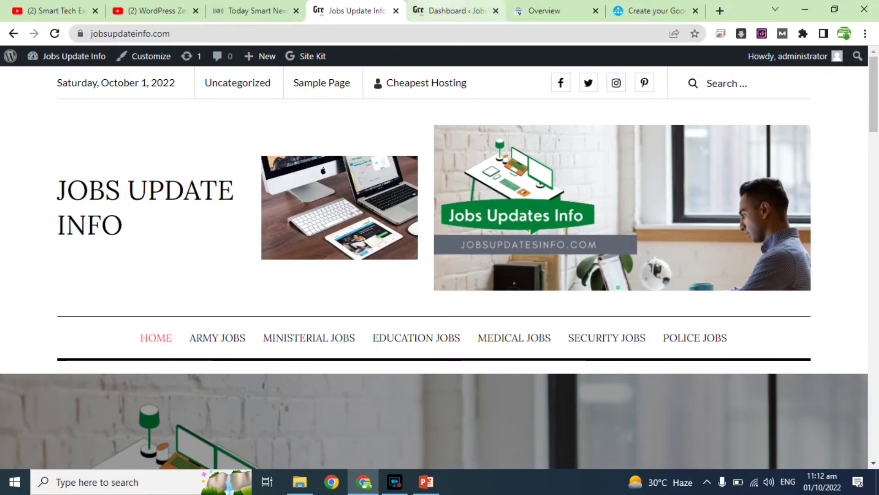
pyautogui.click(447, 6)
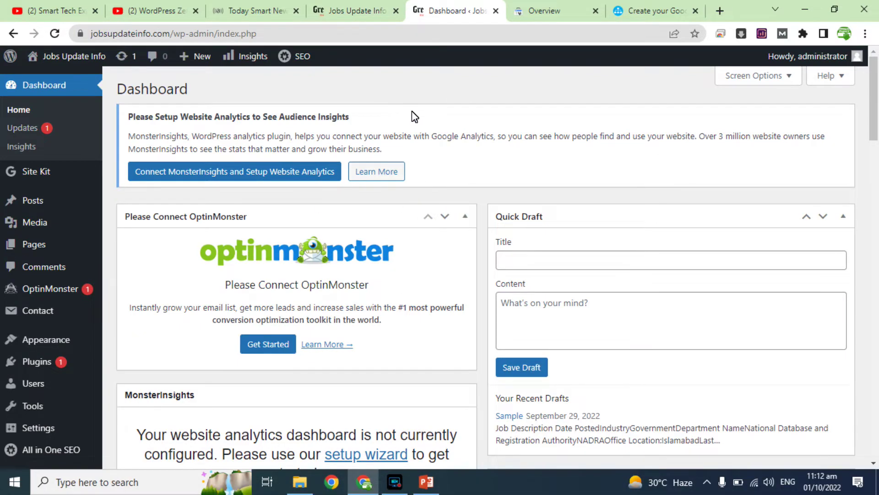
pyautogui.click(562, 6)
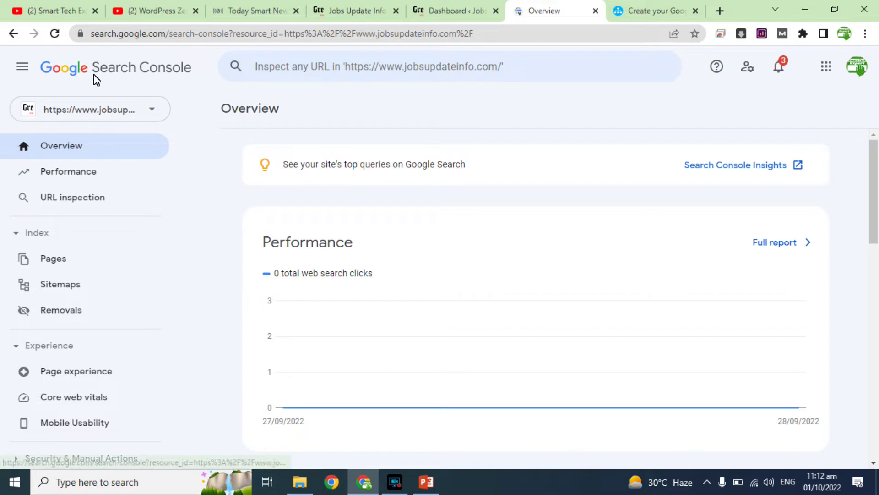
pyautogui.click(146, 109)
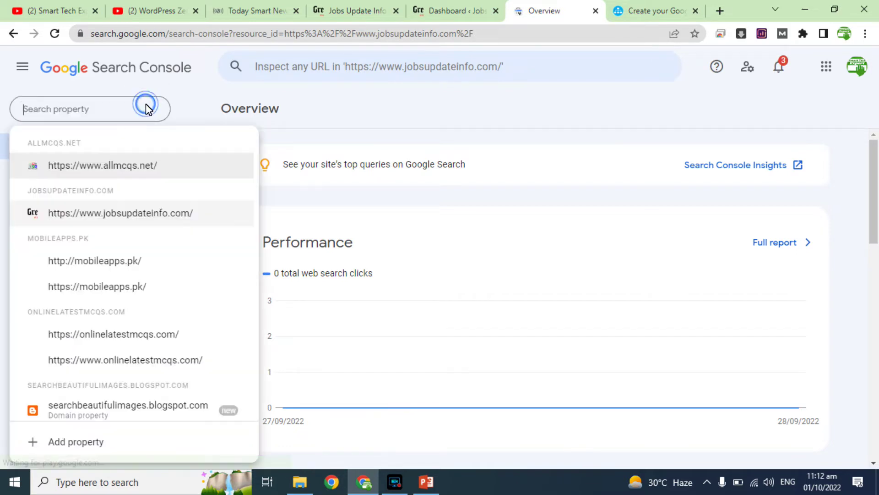
pyautogui.click(116, 215)
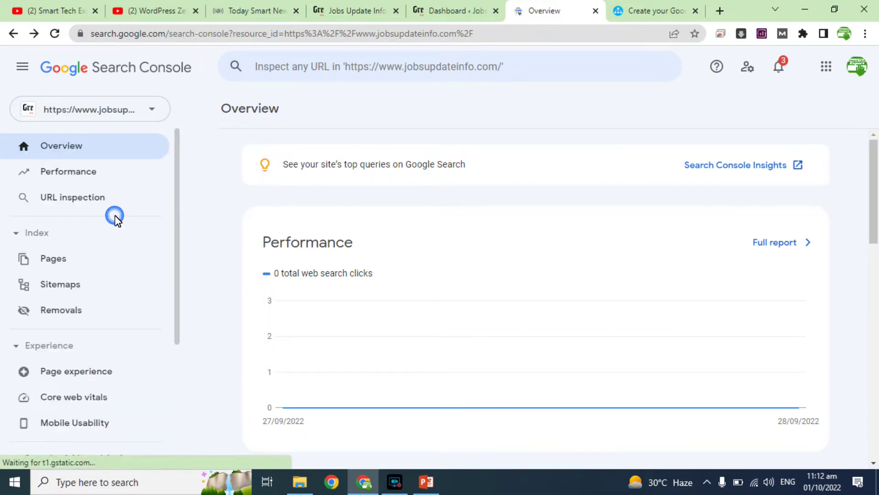
pyautogui.click(50, 296)
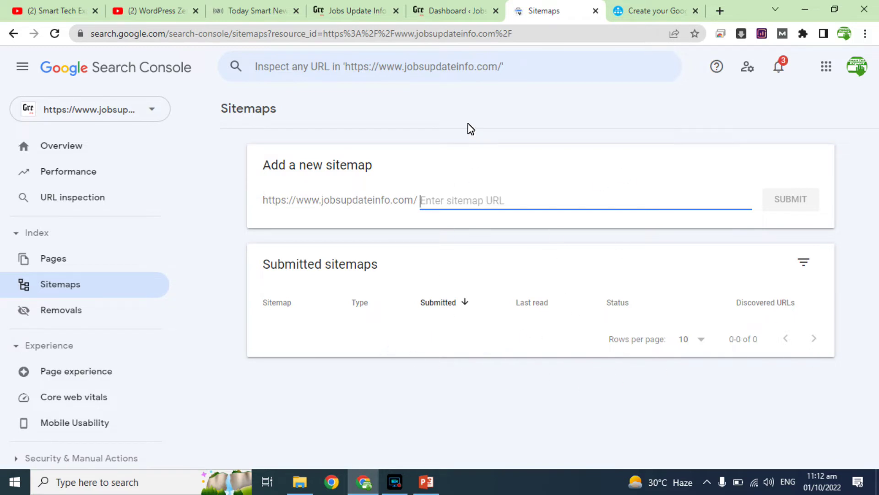
pyautogui.click(439, 10)
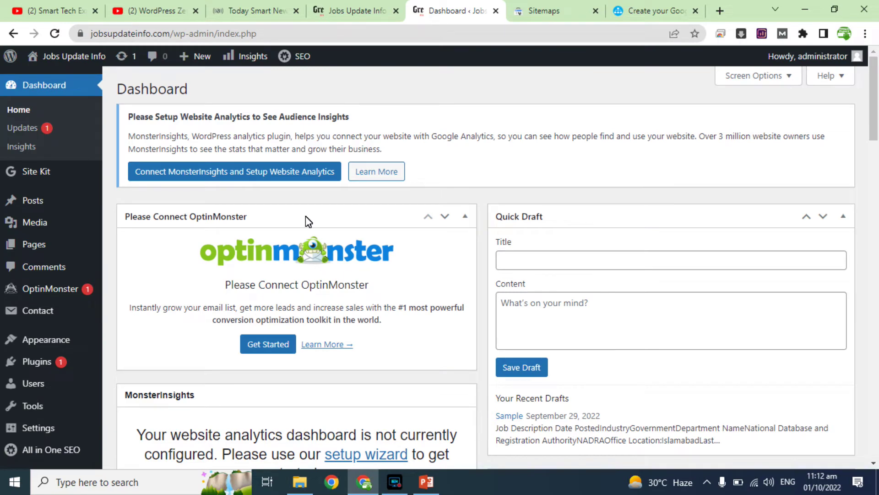
pyautogui.click(652, 10)
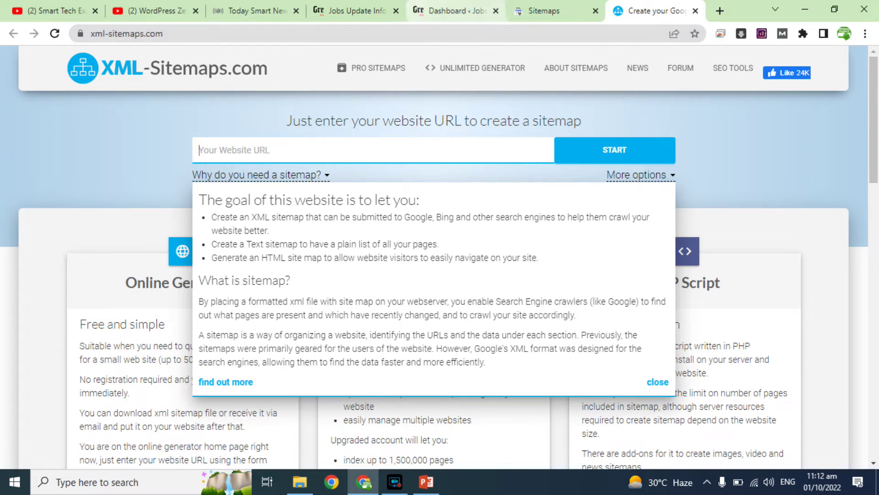
pyautogui.click(348, 10)
pyautogui.click(273, 34)
pyautogui.hotkey('ctrl', 'c')
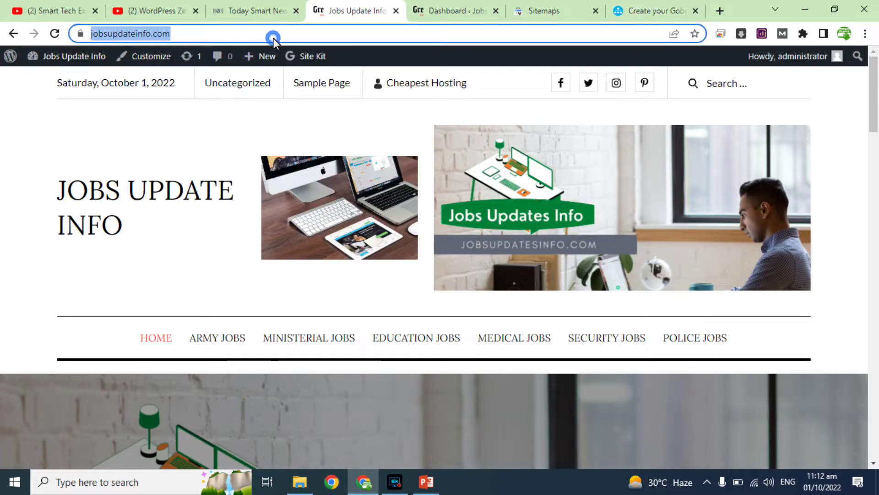
pyautogui.click(652, 11)
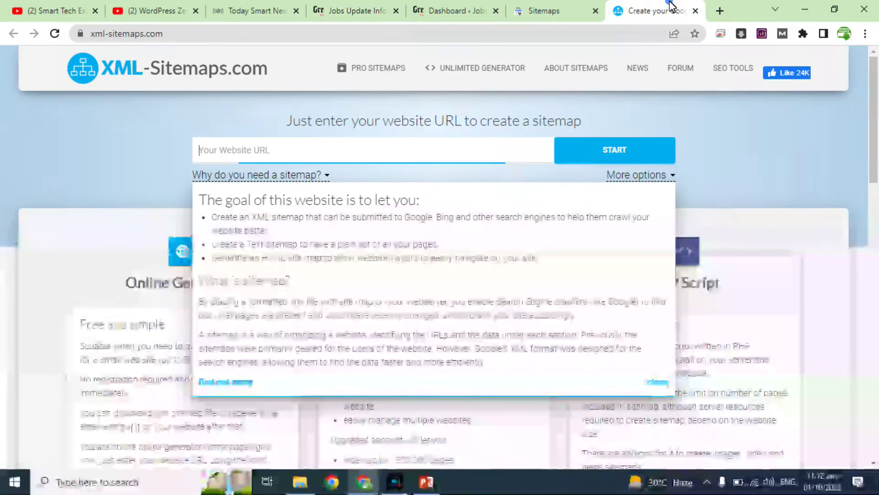
pyautogui.hotkey('ctrl', 'v')
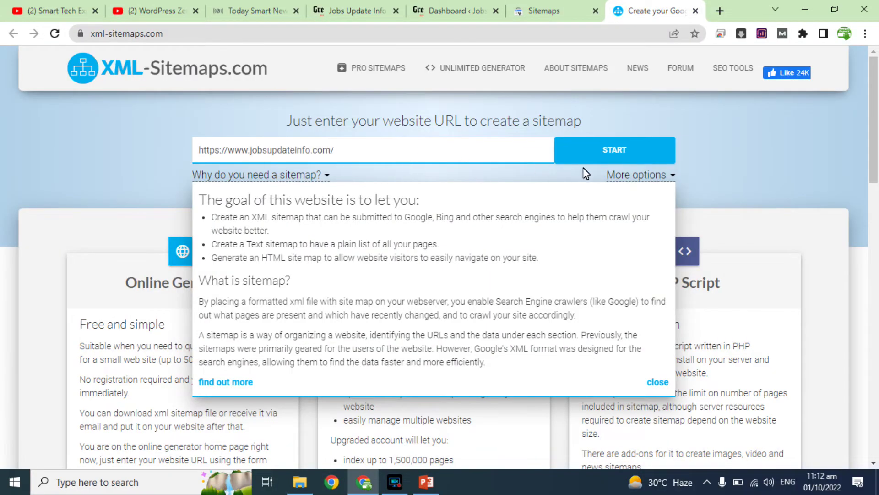
pyautogui.click(589, 155)
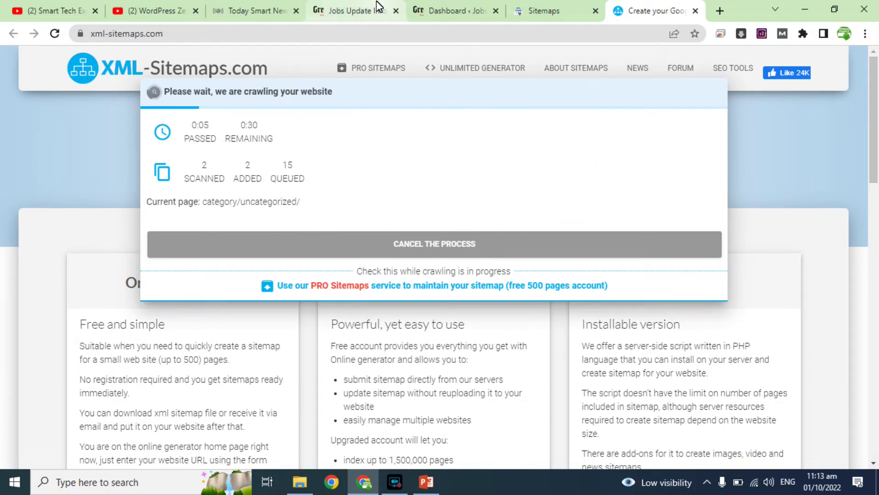
# Switch to the Jobs Update Info WordPress admin and search for new plugins with the keyword "sitemap"
pyautogui.click(434, 5)
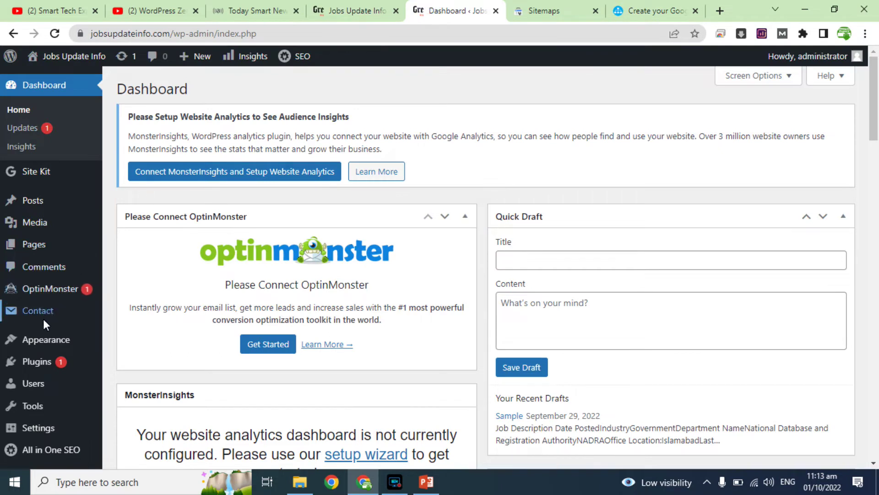
pyautogui.moveTo(38, 363)
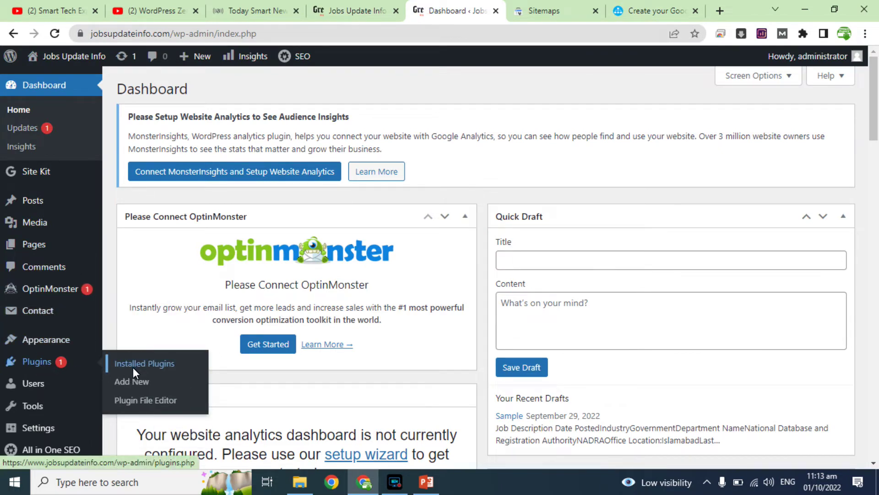
pyautogui.click(130, 381)
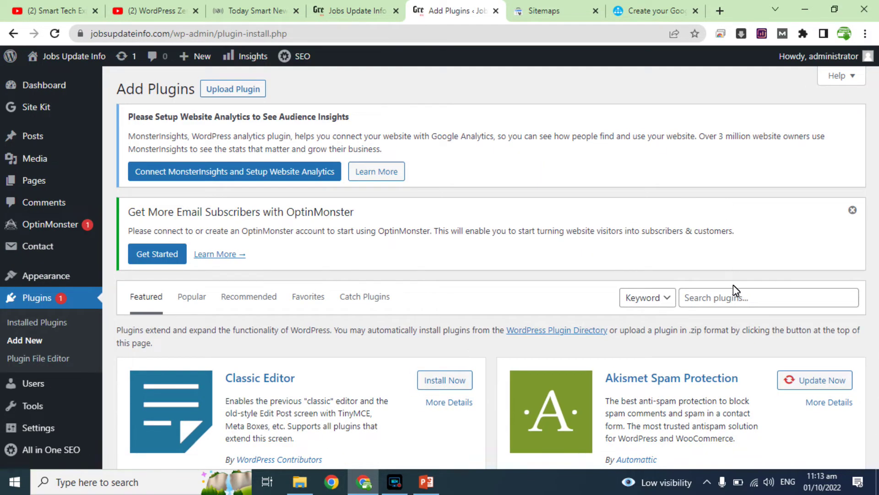
pyautogui.click(734, 299)
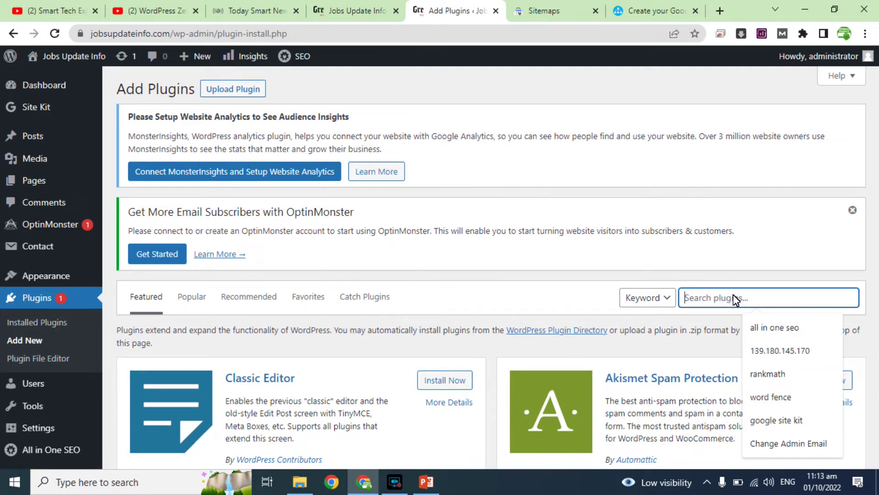
pyautogui.write('sitemap')
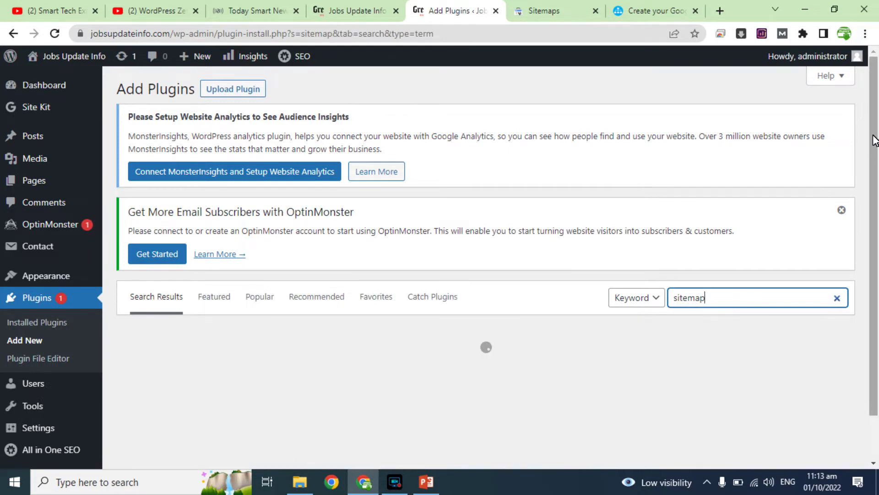
# Review the plugin results, check the installations, compatibility and last update of XML Sitemaps by Auctollo, and install it
pyautogui.scroll(-12, 874, 140)
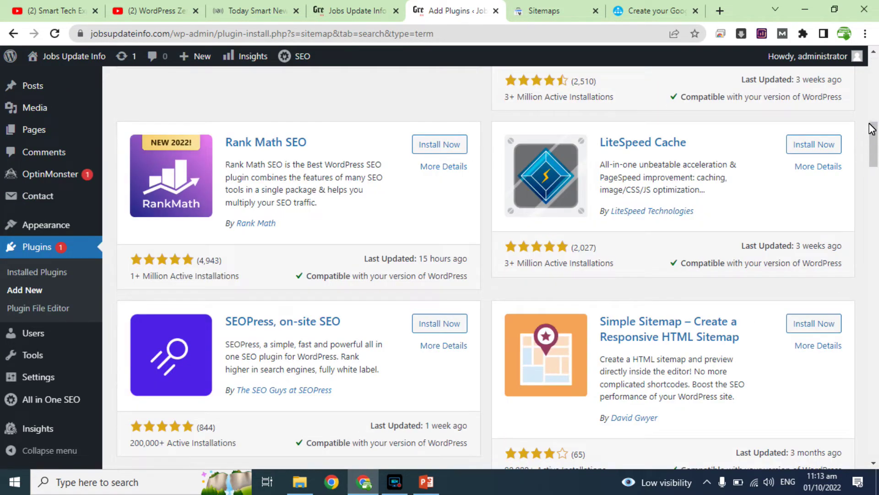
pyautogui.moveTo(873, 136); pyautogui.dragTo(870, 59)
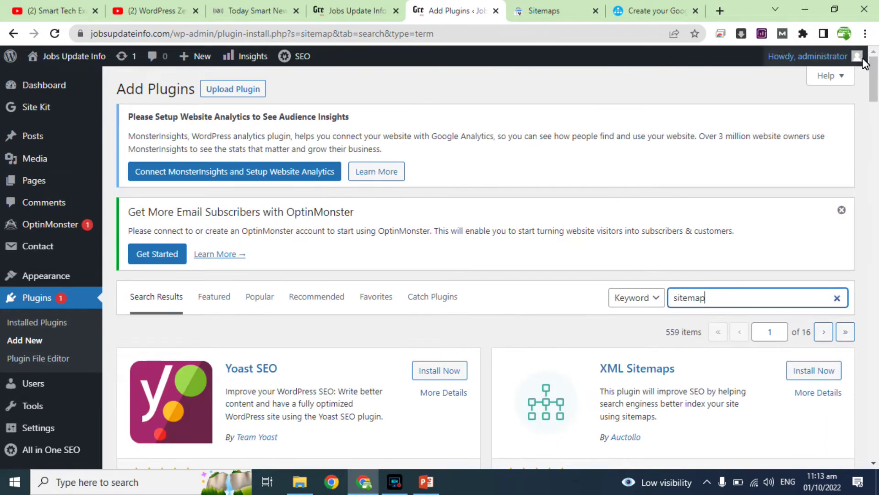
pyautogui.click(874, 464)
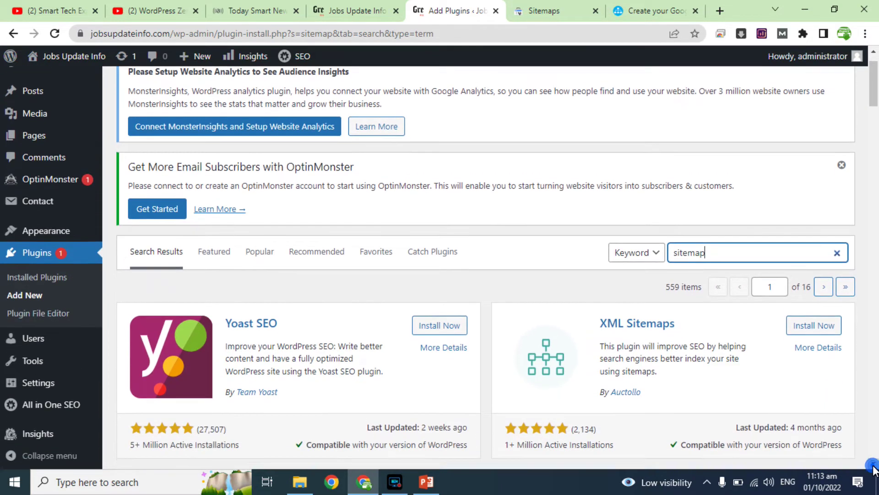
pyautogui.scroll(-2, 874, 468)
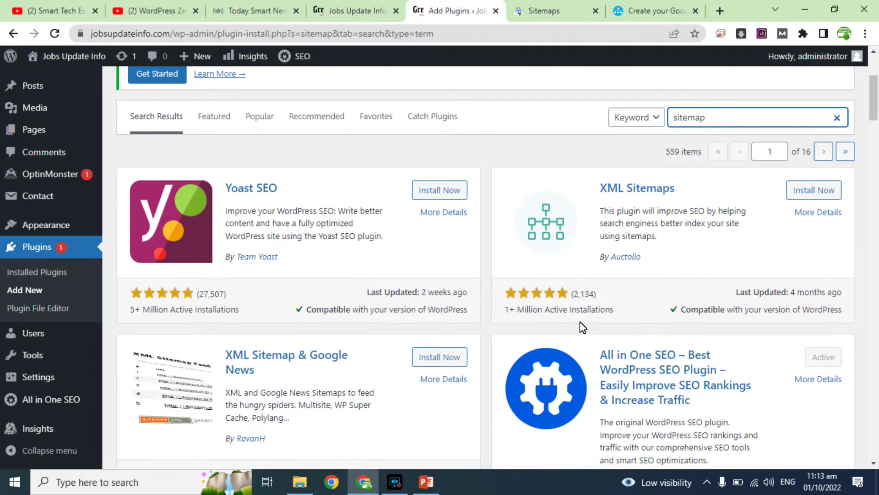
pyautogui.doubleClick(531, 310)
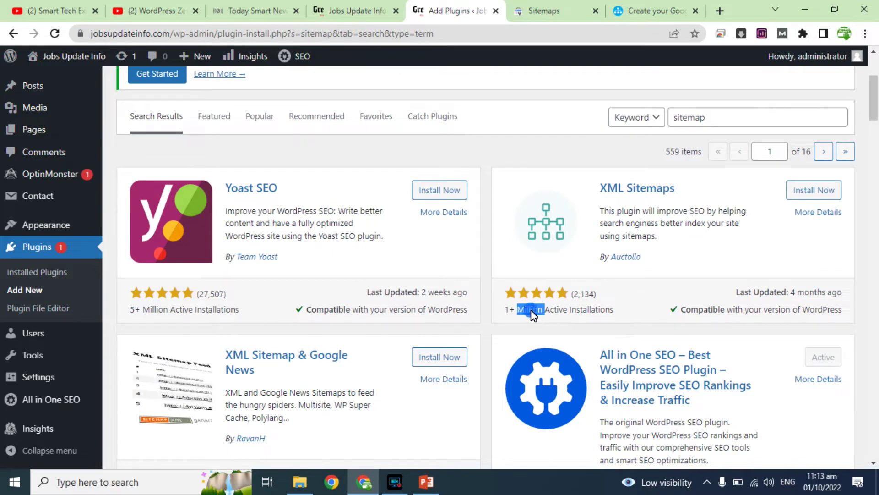
pyautogui.tripleClick(704, 315)
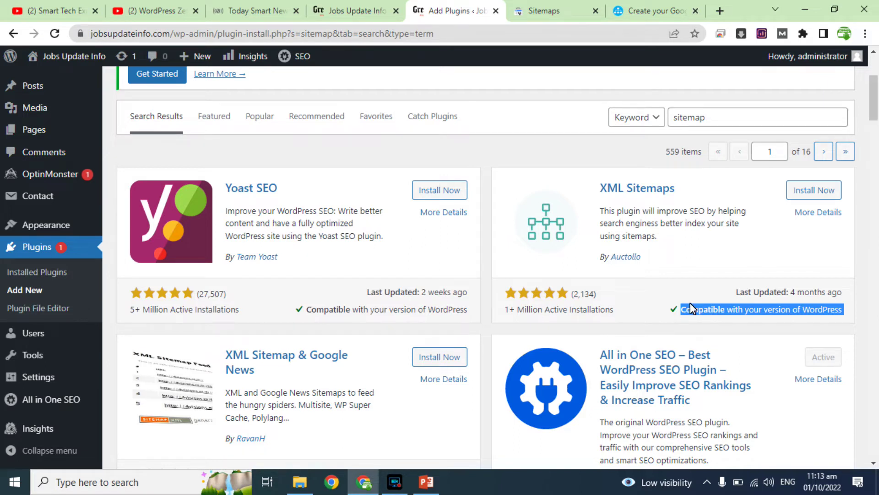
pyautogui.doubleClick(801, 293)
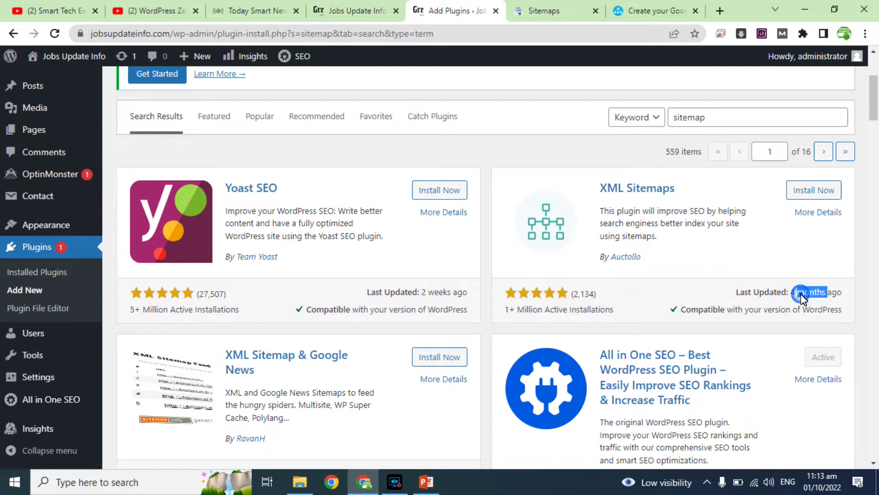
pyautogui.click(808, 191)
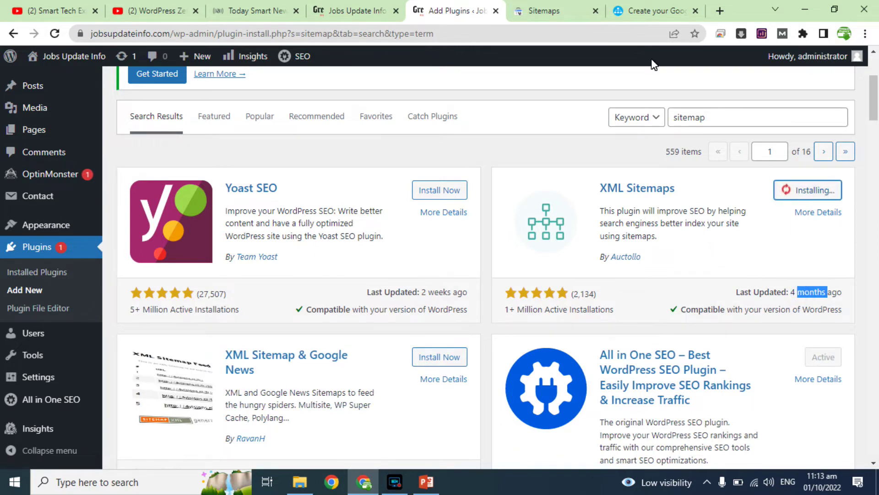
# Return to XML-Sitemaps.com, check the crawl's time and page figures, and open the sitemap details
pyautogui.click(650, 11)
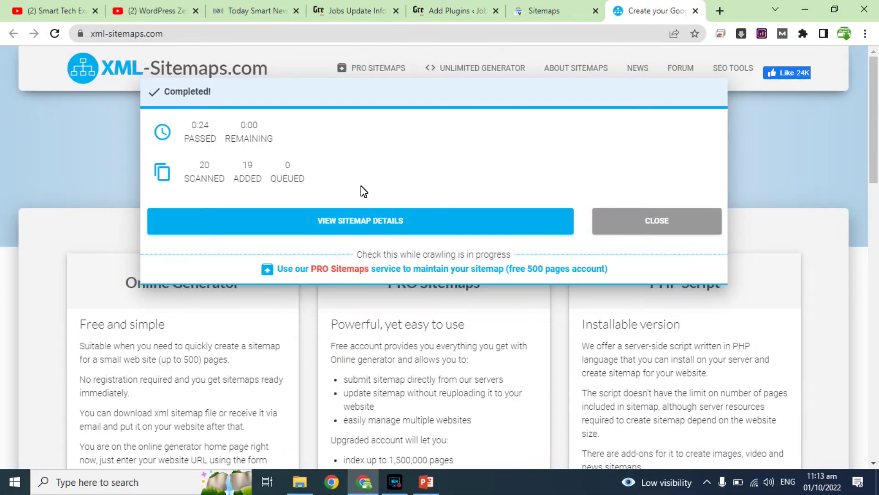
pyautogui.doubleClick(203, 126)
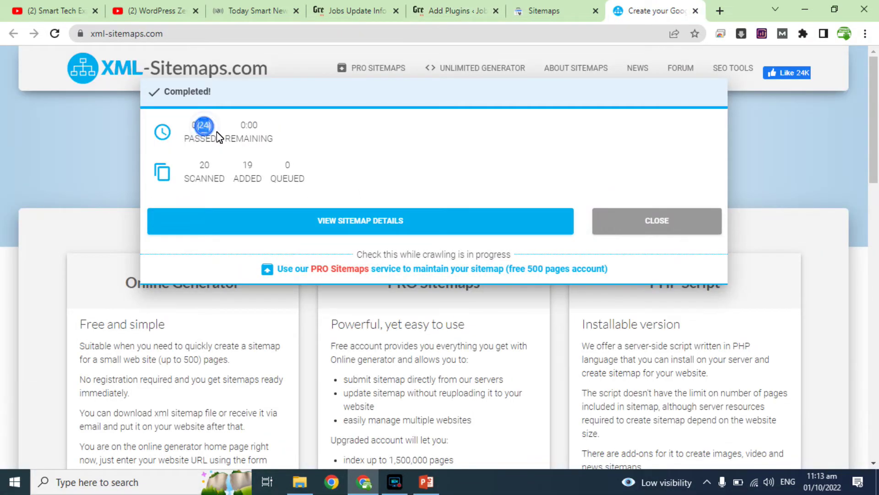
pyautogui.doubleClick(204, 174)
pyautogui.doubleClick(240, 178)
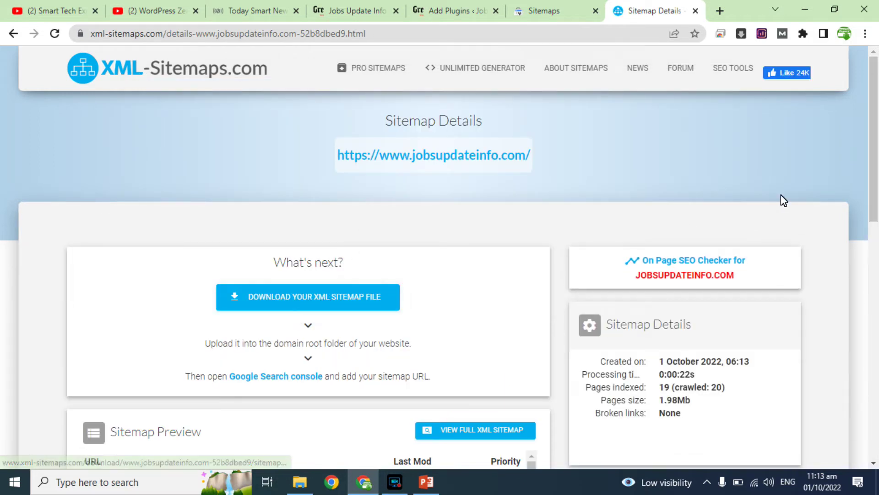
# Examine the sitemap preview's URL list and the download instructions on the sitemap details page
pyautogui.moveTo(870, 136); pyautogui.dragTo(872, 220)
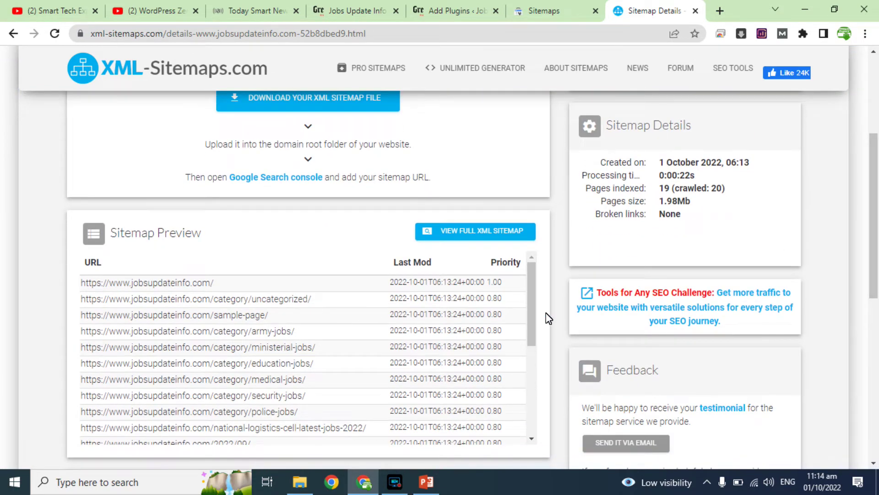
pyautogui.moveTo(534, 302); pyautogui.dragTo(567, 234)
pyautogui.moveTo(874, 222); pyautogui.dragTo(874, 161)
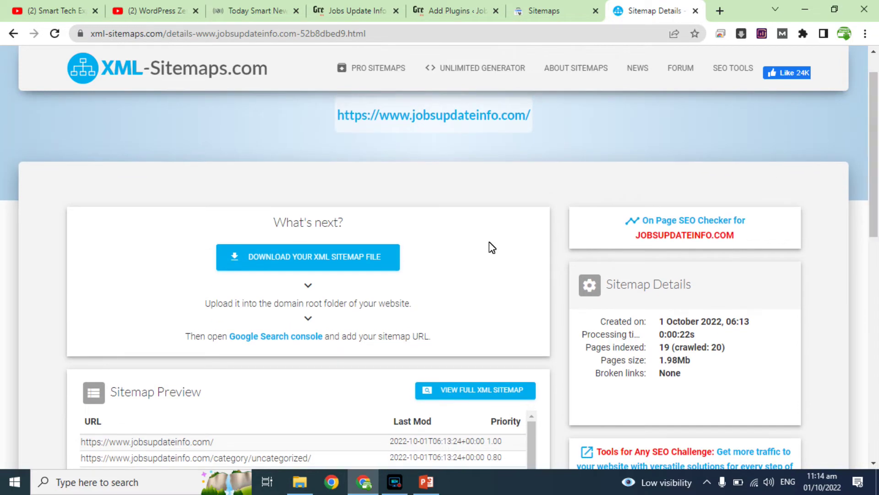
# Download the generated XML sitemap file and show it in its download folder
pyautogui.click(326, 252)
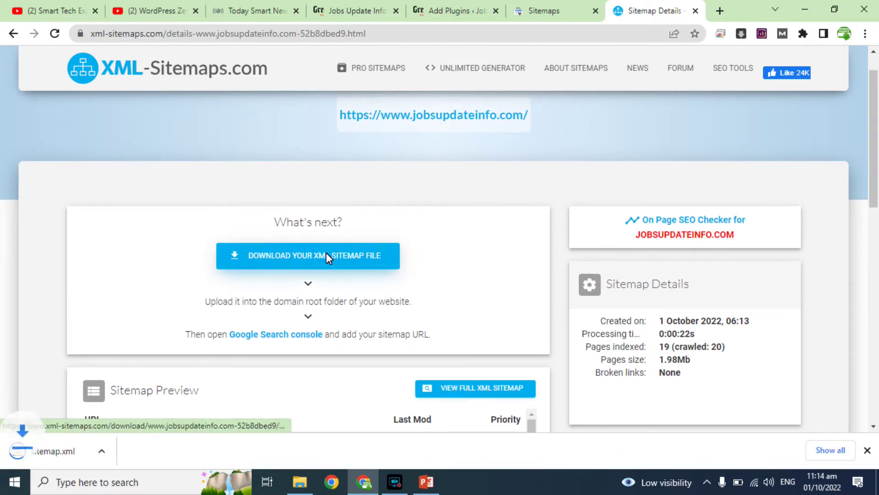
pyautogui.click(136, 451)
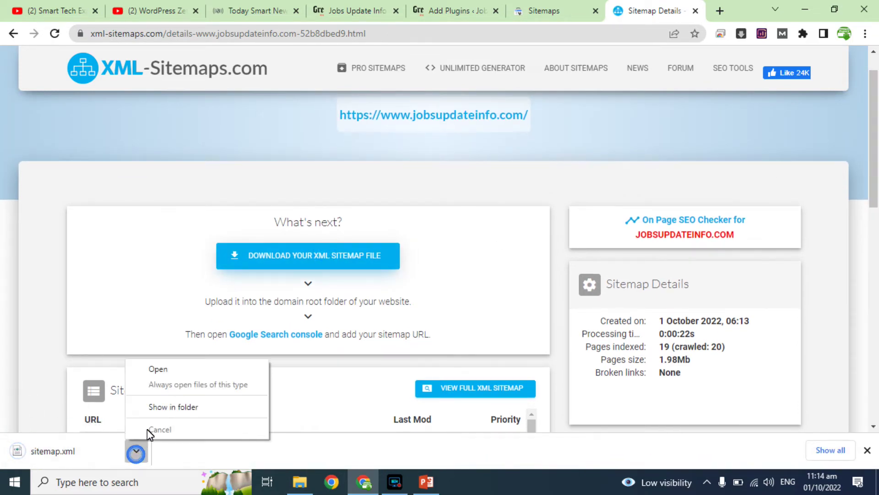
pyautogui.click(154, 409)
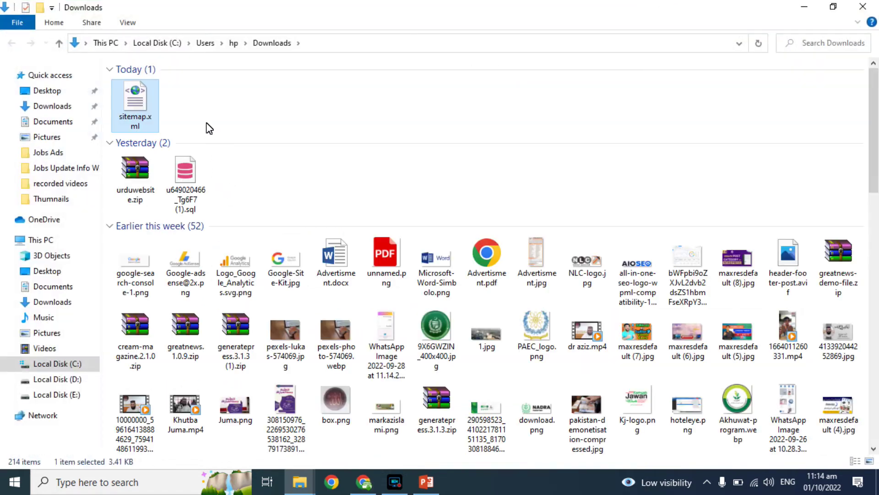
# Open the downloaded sitemap.xml in Google Chrome and look through its URL entries
pyautogui.rightClick(142, 112)
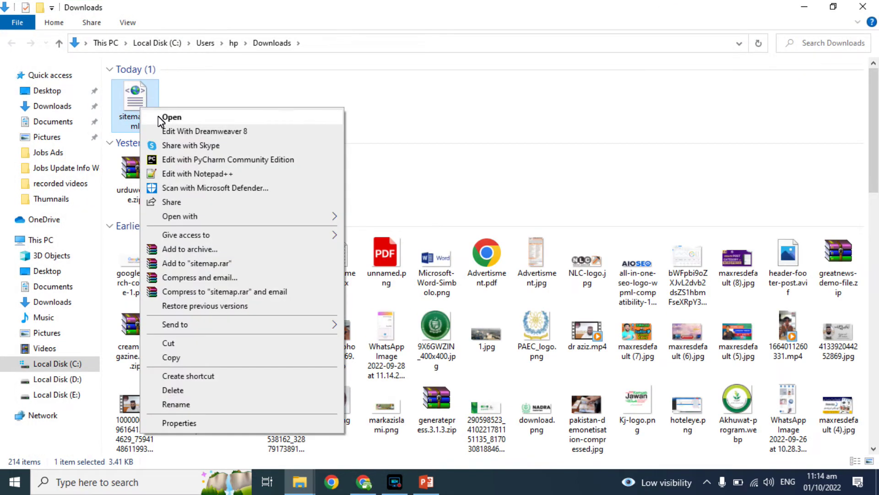
pyautogui.click(169, 118)
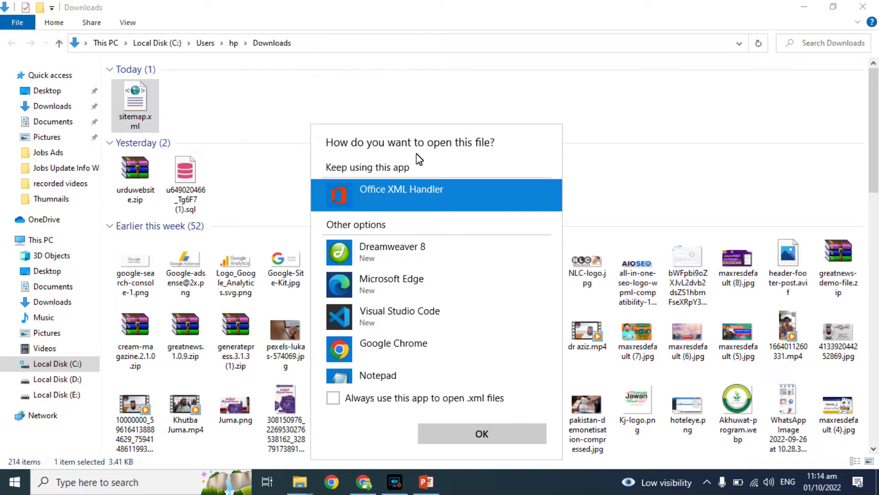
pyautogui.click(362, 356)
pyautogui.click(481, 433)
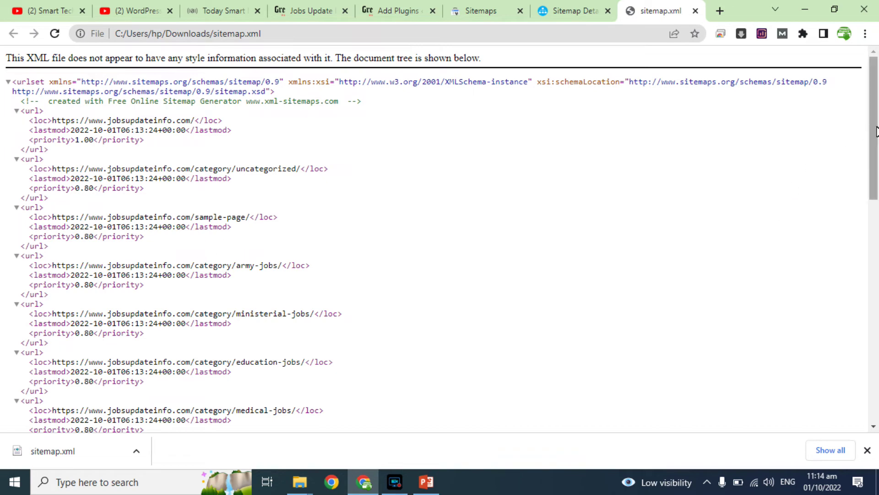
pyautogui.moveTo(873, 130); pyautogui.dragTo(874, 174)
pyautogui.moveTo(865, 247); pyautogui.dragTo(861, 360)
pyautogui.scroll(15, 852, 348)
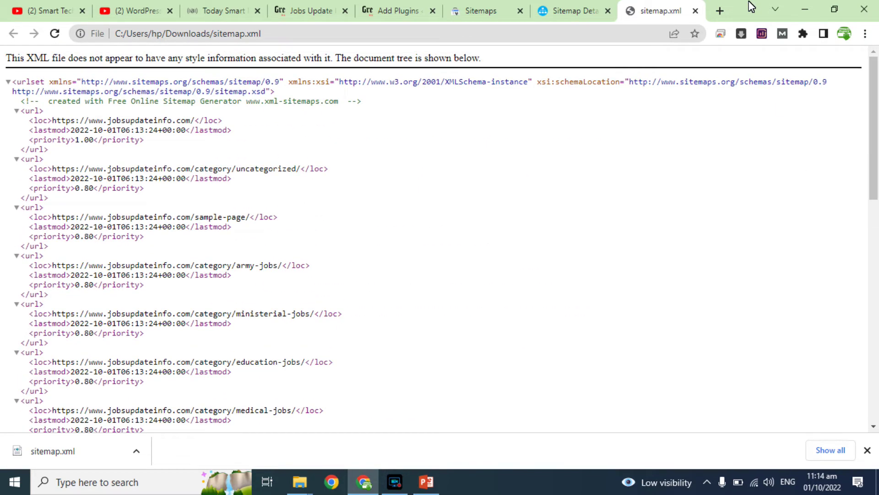
# Check the Search Console Sitemaps page, and open jobsupdateinfo.com/cpanel in a new tab
pyautogui.click(474, 7)
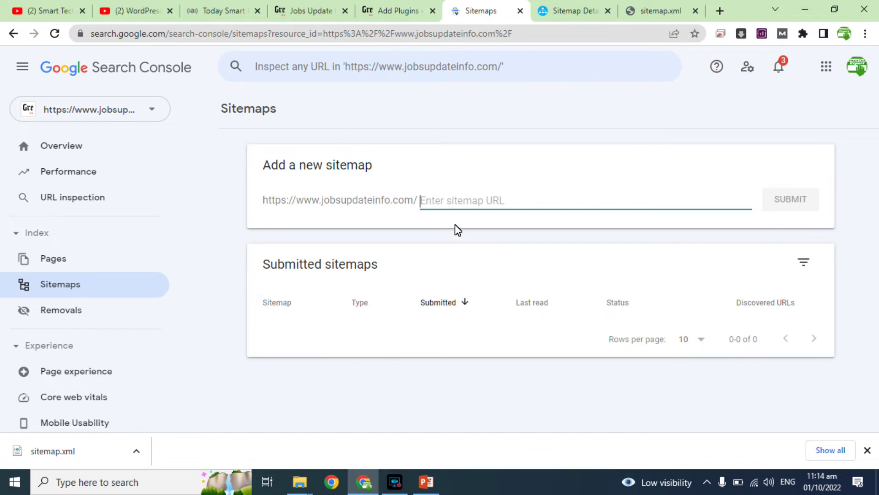
pyautogui.click(720, 11)
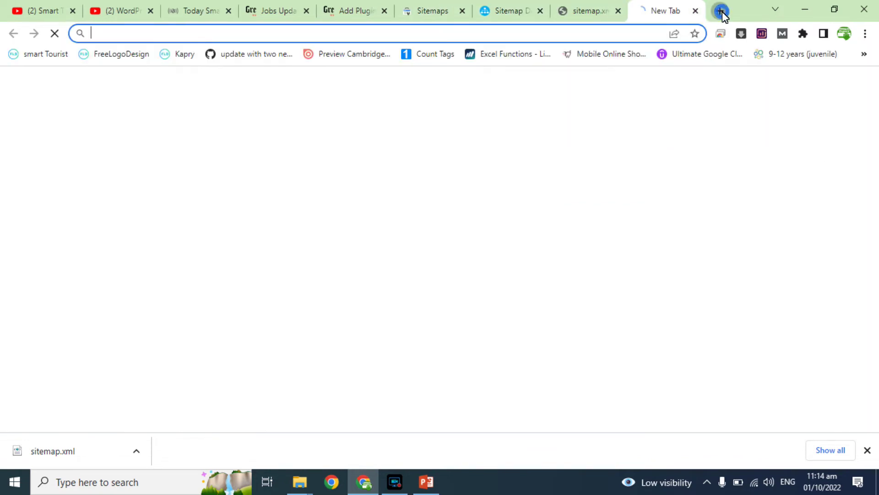
pyautogui.write('job')
pyautogui.press('Right')
pyautogui.write('/c')
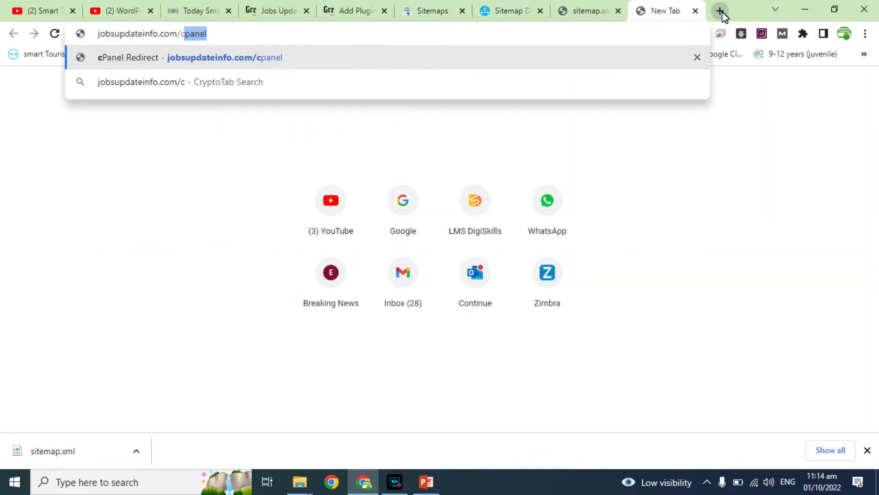
pyautogui.press('Return')
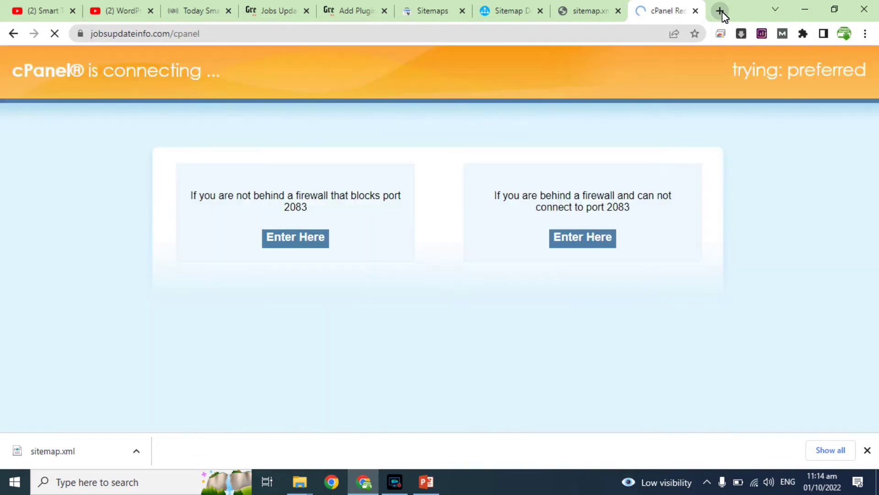
# Copy the file name sitemap.xml from the opened sitemap's address and enter it as the new sitemap URL in Search Console
pyautogui.click(586, 11)
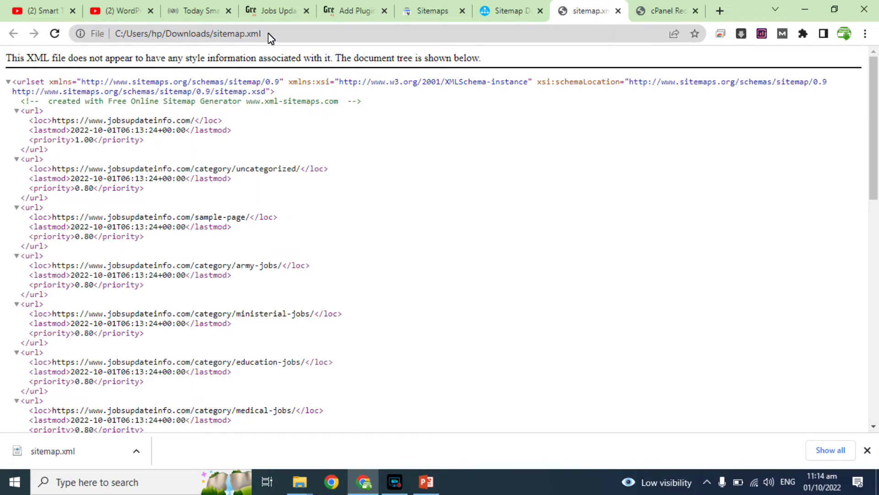
pyautogui.doubleClick(257, 34)
pyautogui.hotkey('ctrl', 'c')
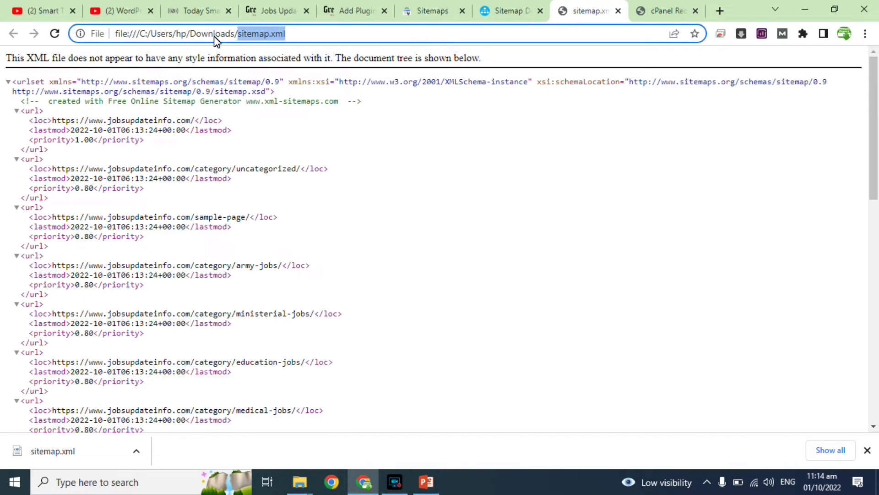
pyautogui.click(426, 10)
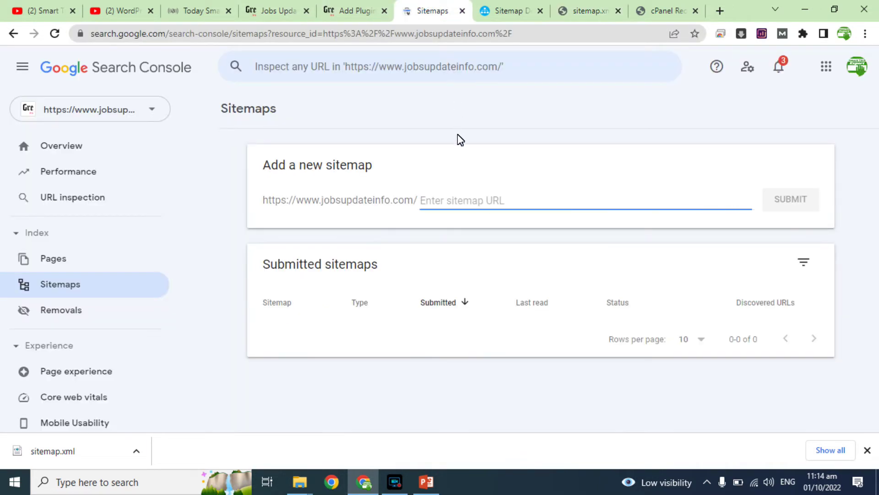
pyautogui.hotkey('ctrl', 'v')
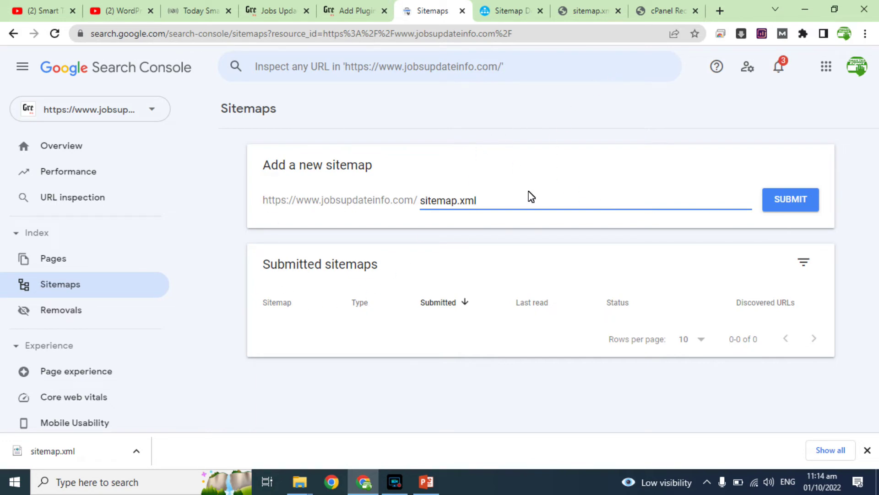
# Return to the WordPress plugin search results and activate the XML Sitemaps plugin by Auctollo
pyautogui.click(512, 10)
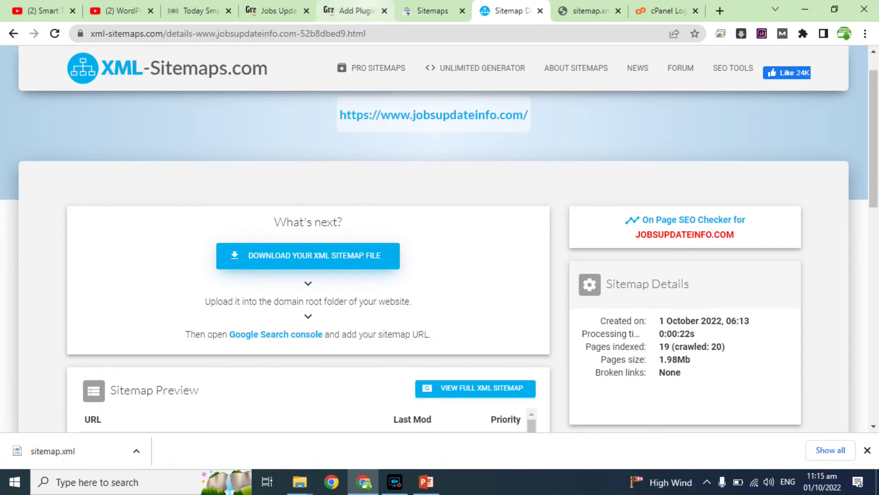
pyautogui.click(356, 11)
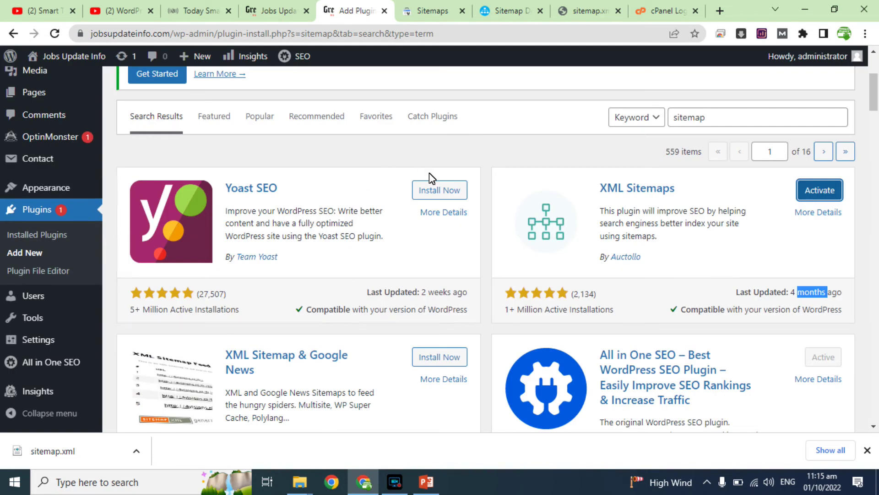
pyautogui.click(821, 191)
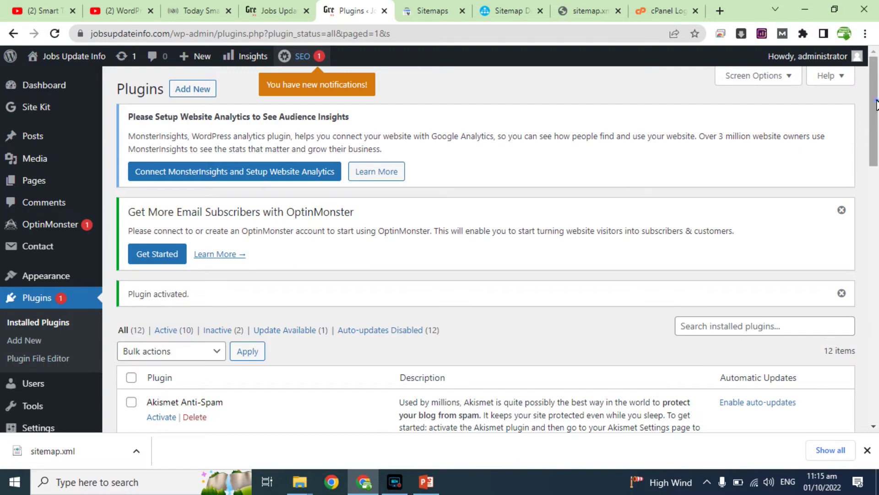
# Look through the installed plugins list for the Google XML Sitemaps entry and its available actions, dismissing the browser's download bar
pyautogui.moveTo(876, 104); pyautogui.dragTo(874, 249)
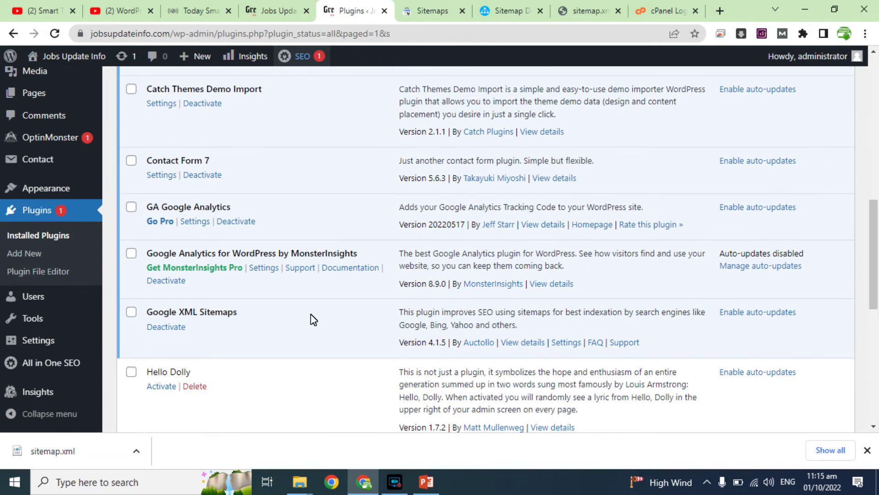
pyautogui.tripleClick(120, 226)
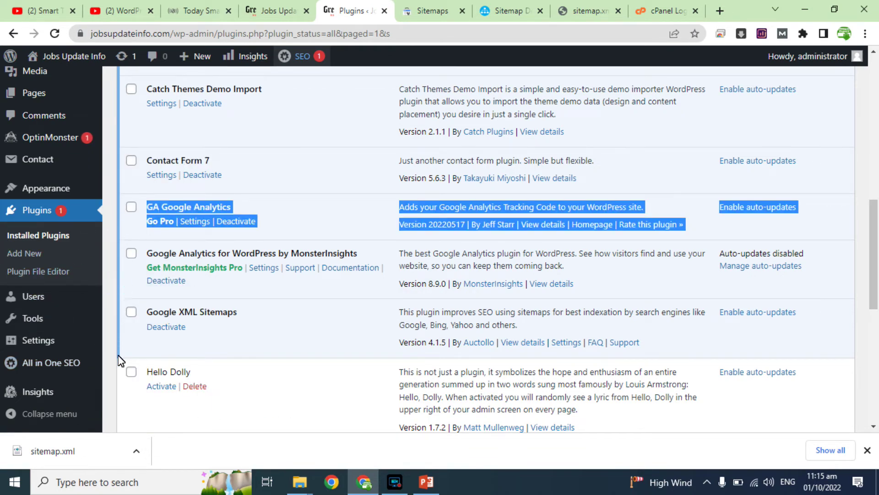
pyautogui.moveTo(99, 345)
pyautogui.scroll(-1, 100, 344)
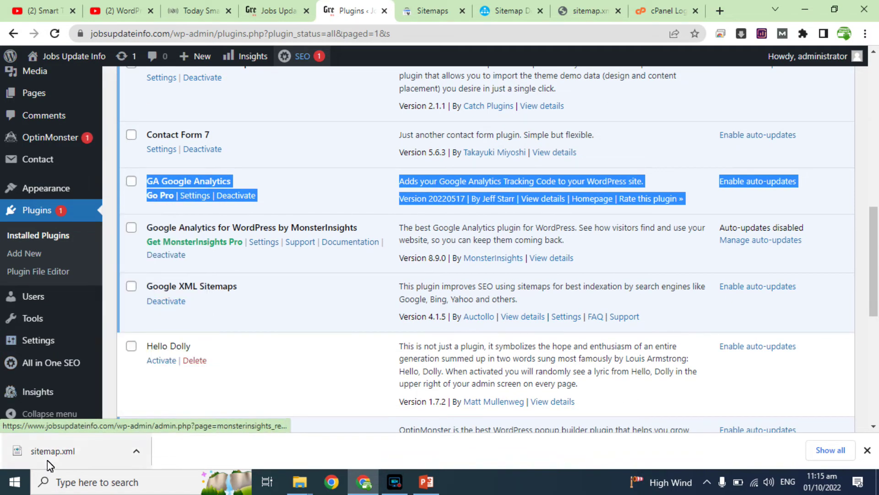
pyautogui.click(868, 453)
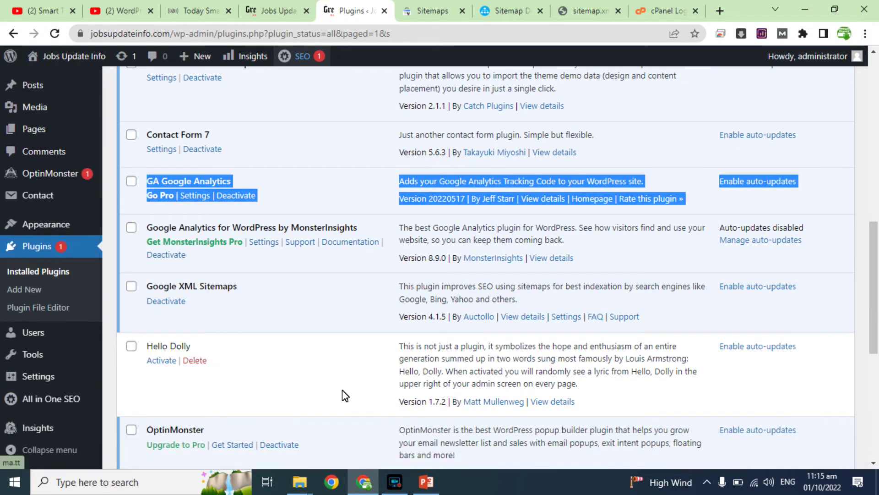
pyautogui.click(110, 336)
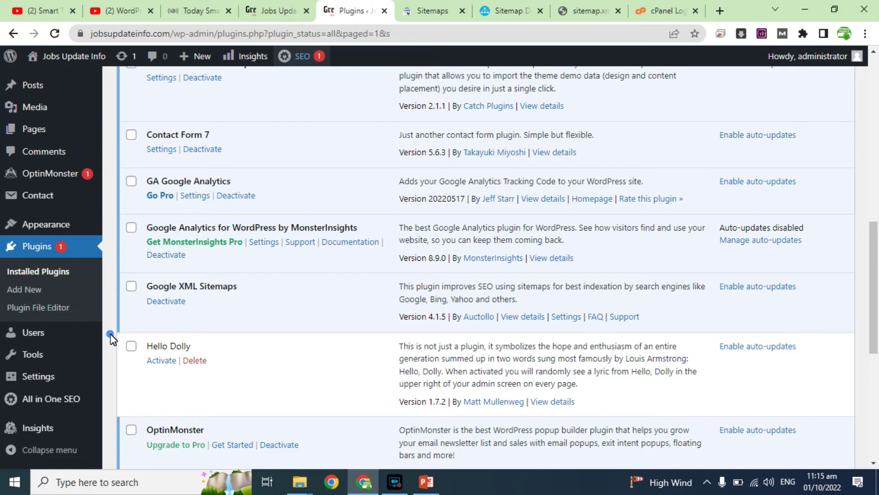
pyautogui.scroll(-1, 110, 337)
pyautogui.scroll(-7, 110, 339)
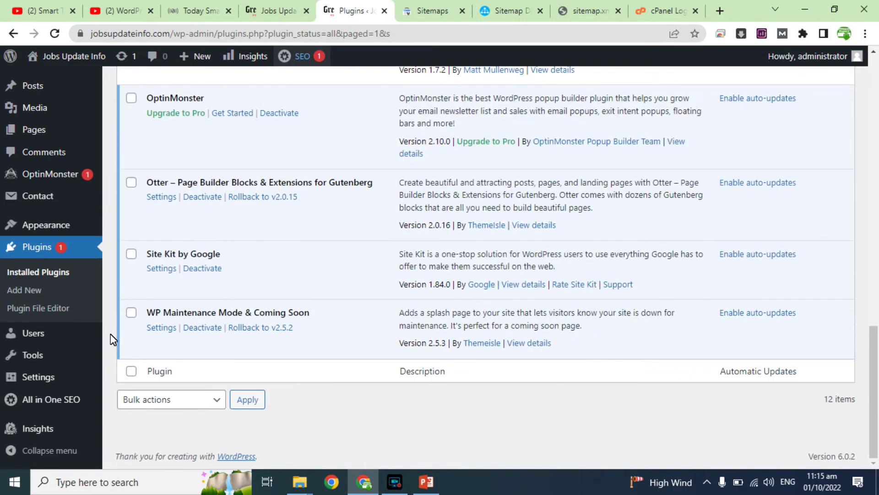
pyautogui.scroll(3, 110, 339)
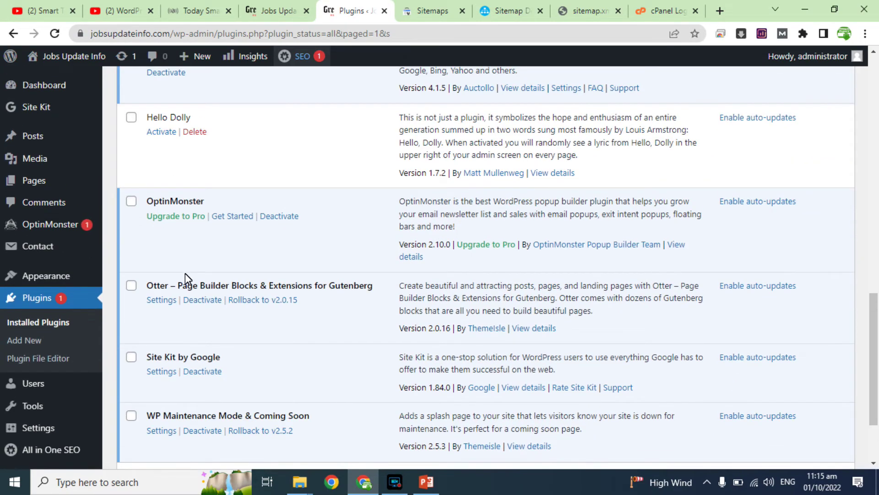
pyautogui.scroll(5, 180, 287)
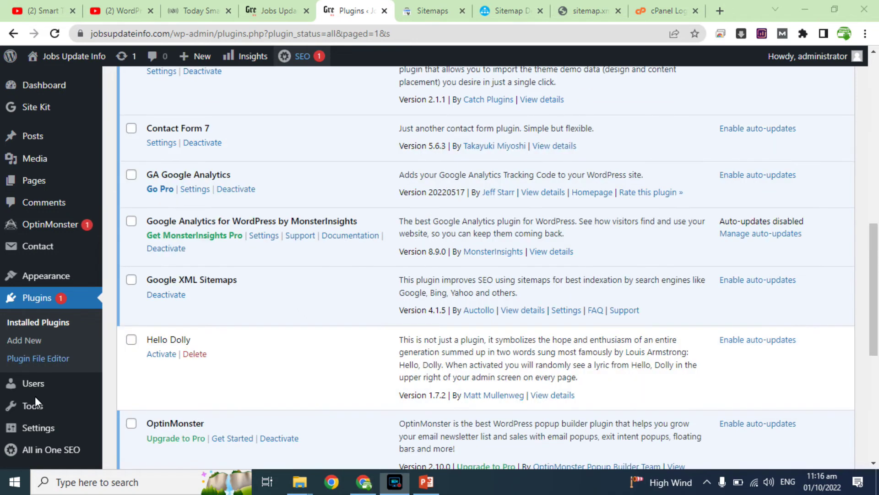
# Open the XML-Sitemap settings and include categories, archives, author pages and tag pages in the sitemap content
pyautogui.moveTo(28, 430)
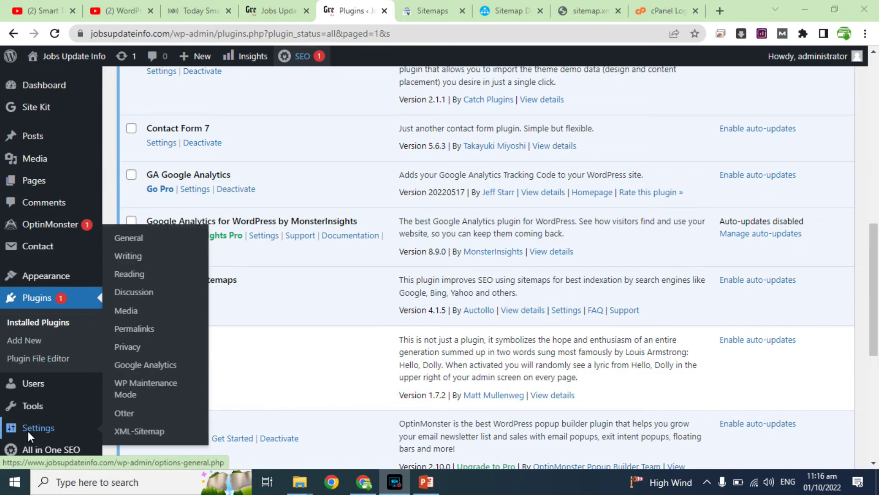
pyautogui.click(135, 431)
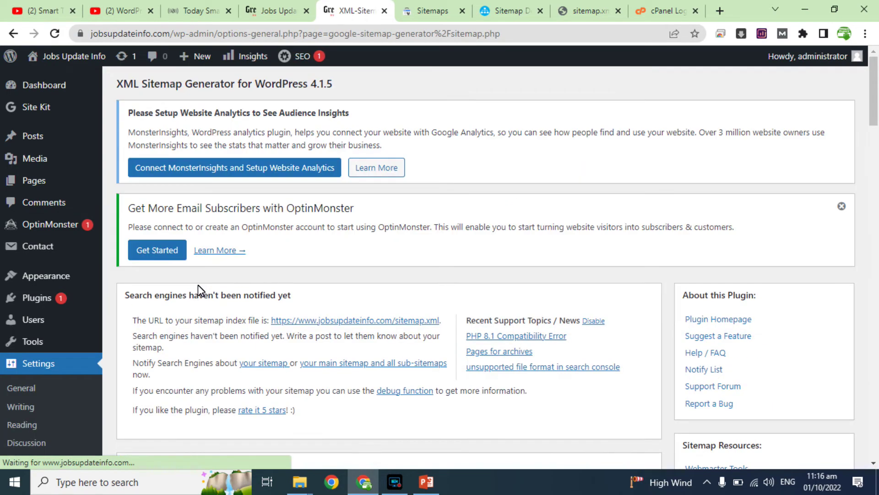
pyautogui.moveTo(874, 114); pyautogui.dragTo(875, 297)
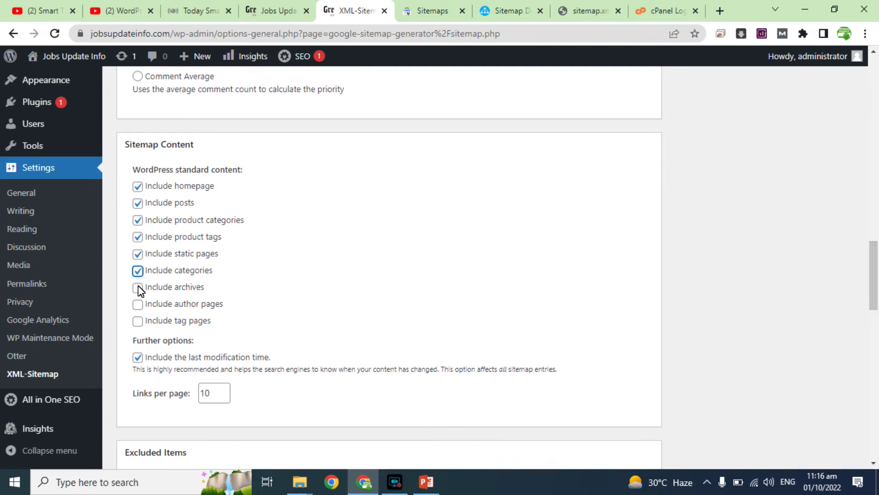
pyautogui.click(138, 321)
pyautogui.click(136, 303)
pyautogui.click(137, 287)
# Set the change frequency of Posts to Weekly and save the sitemap options
pyautogui.moveTo(874, 285); pyautogui.dragTo(875, 366)
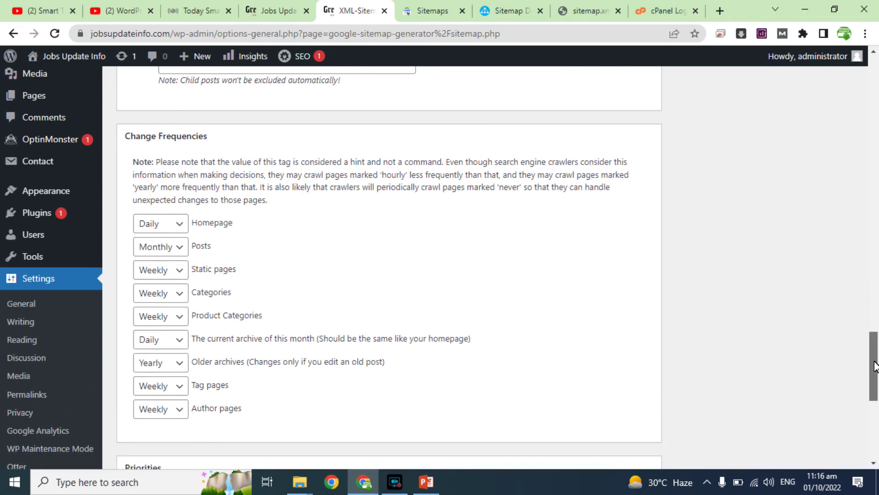
pyautogui.click(178, 249)
pyautogui.click(161, 304)
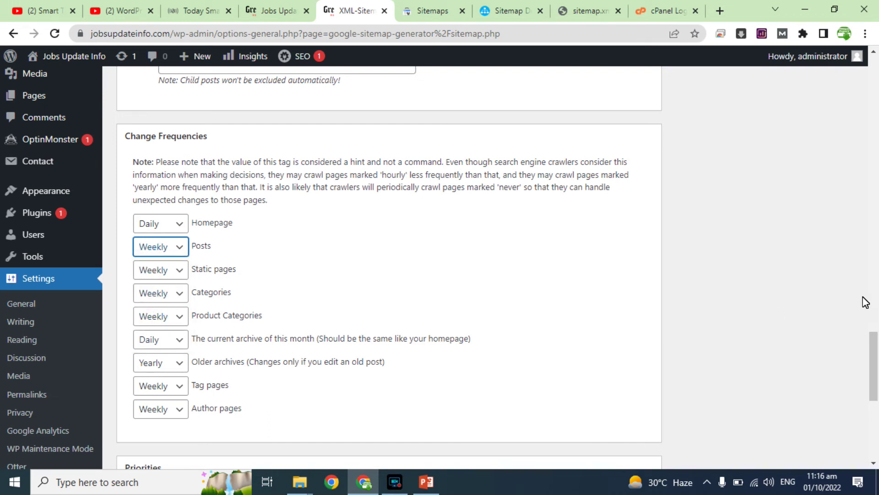
pyautogui.moveTo(876, 341); pyautogui.dragTo(873, 412)
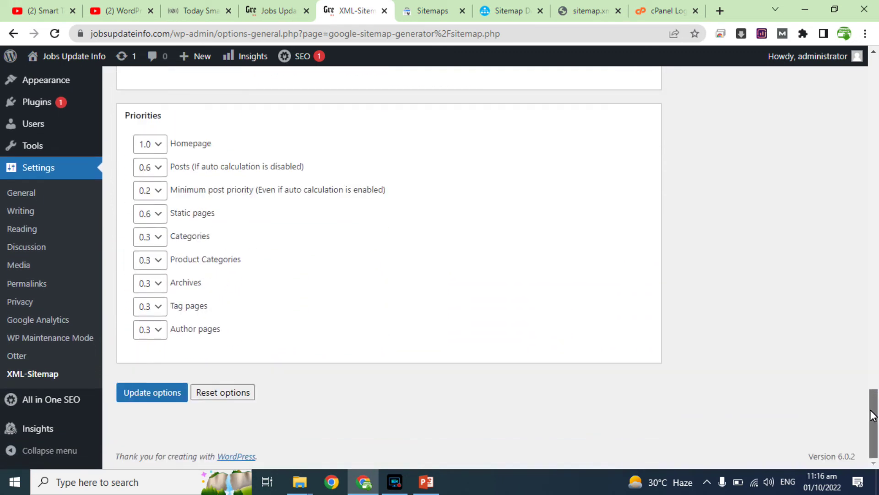
pyautogui.click(156, 402)
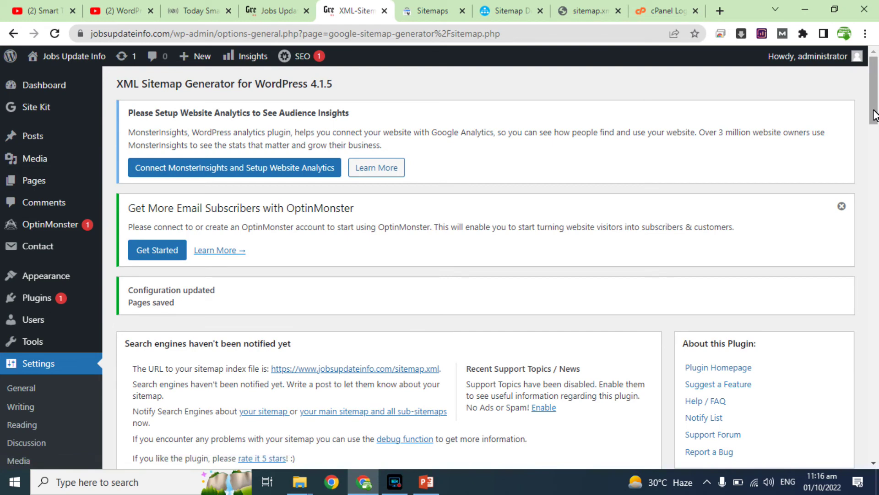
# Check the plugin's sitemap index URL and search engine notification section, and return to the XML-Sitemaps.com details page
pyautogui.moveTo(873, 111); pyautogui.dragTo(872, 121)
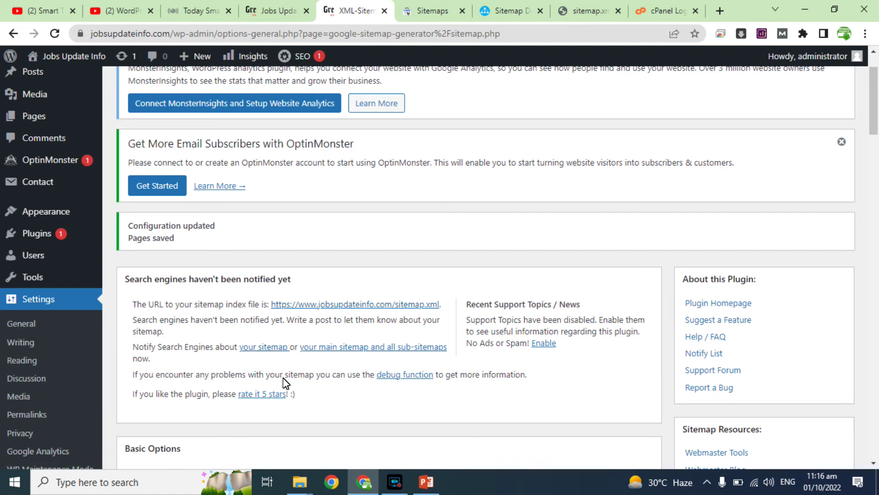
pyautogui.click(509, 11)
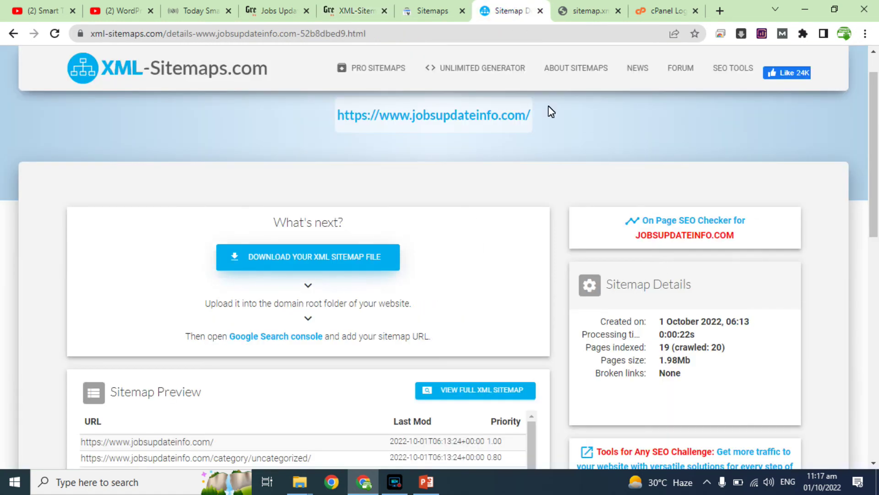
# Submit sitemap.xml as a new sitemap for jobsupdateinfo.com in Google Search Console and open the submitted sitemap's details
pyautogui.click(440, 11)
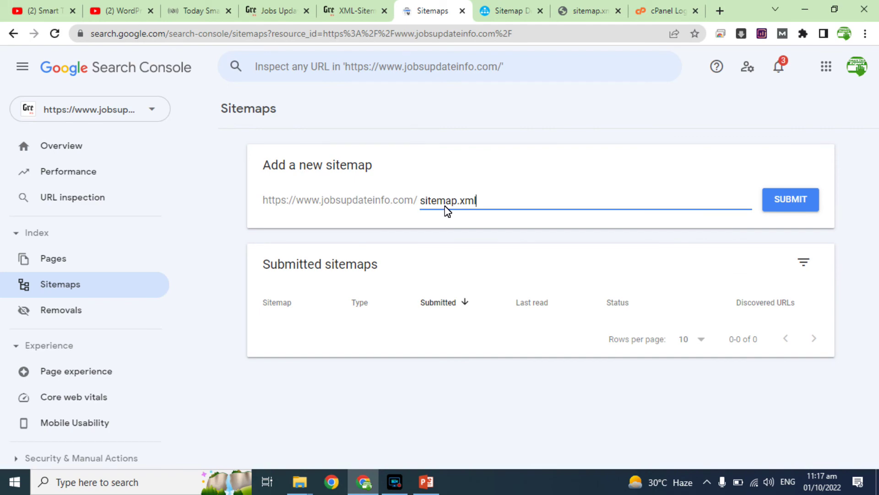
pyautogui.click(367, 11)
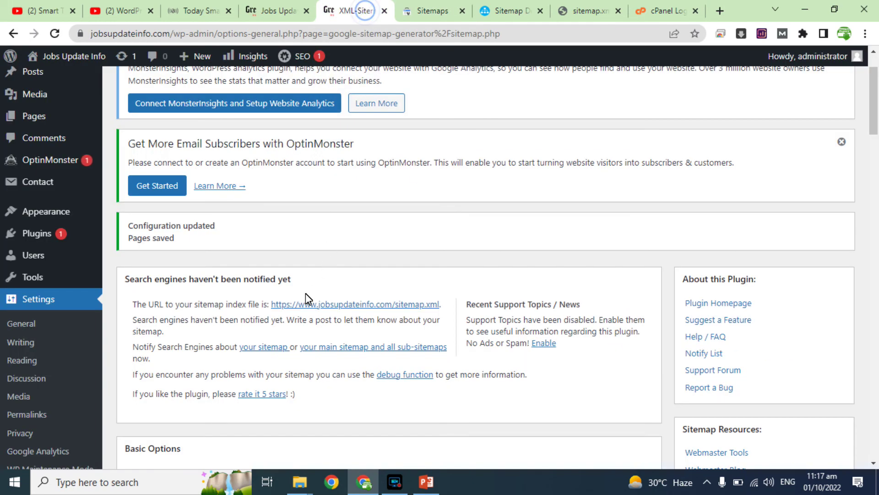
pyautogui.click(427, 2)
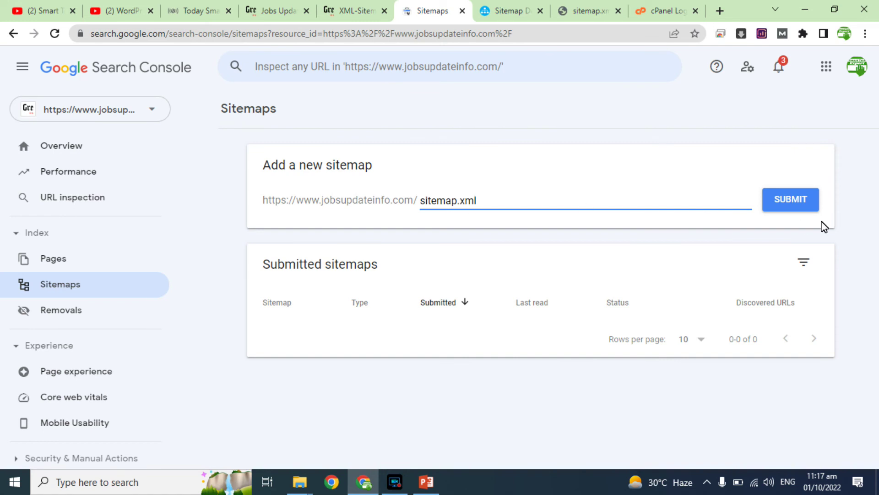
pyautogui.click(799, 209)
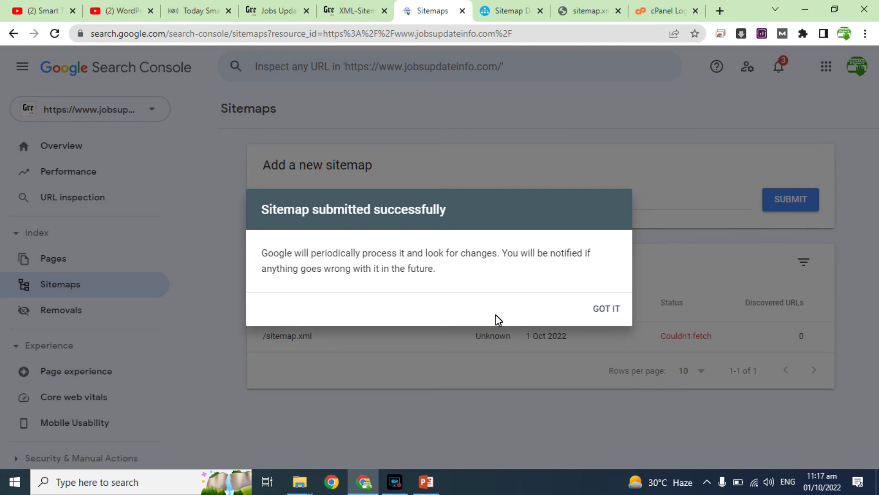
pyautogui.click(607, 310)
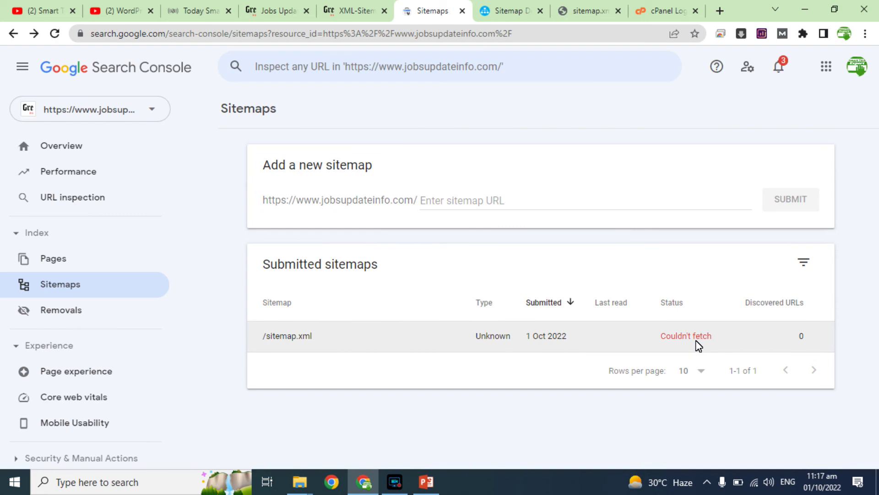
pyautogui.click(692, 338)
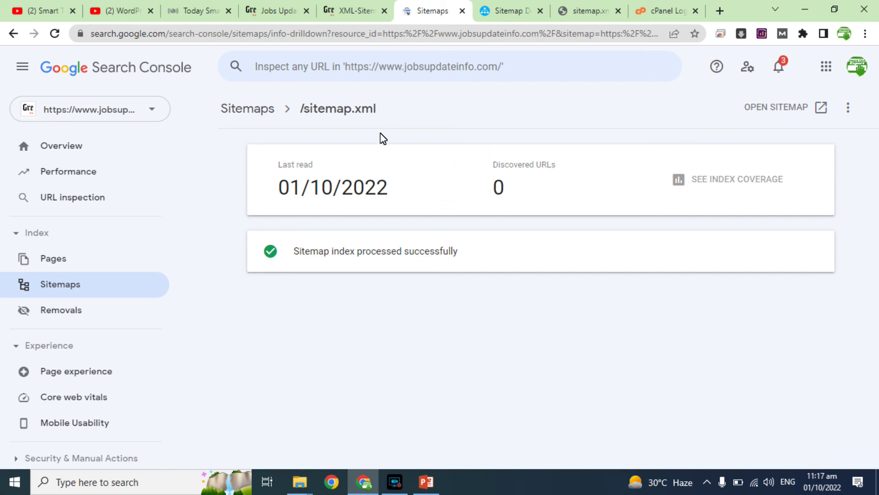
# Review the XML-Sitemap plugin settings and the XML-Sitemaps.com details page, and switch to the Smart Tech Expert playlists on YouTube
pyautogui.click(369, 13)
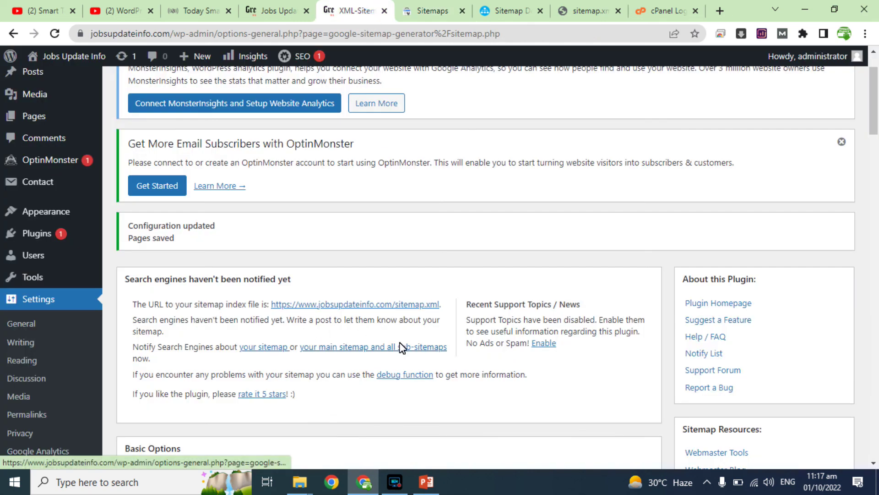
pyautogui.moveTo(875, 95)
pyautogui.mouseDown()
pyautogui.moveTo(875, 124)
pyautogui.moveTo(875, 89)
pyautogui.mouseUp()
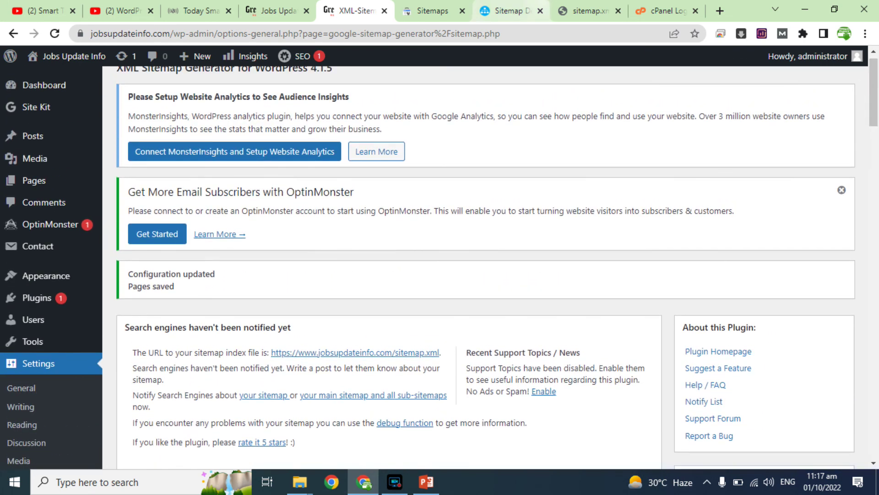
pyautogui.click(496, 7)
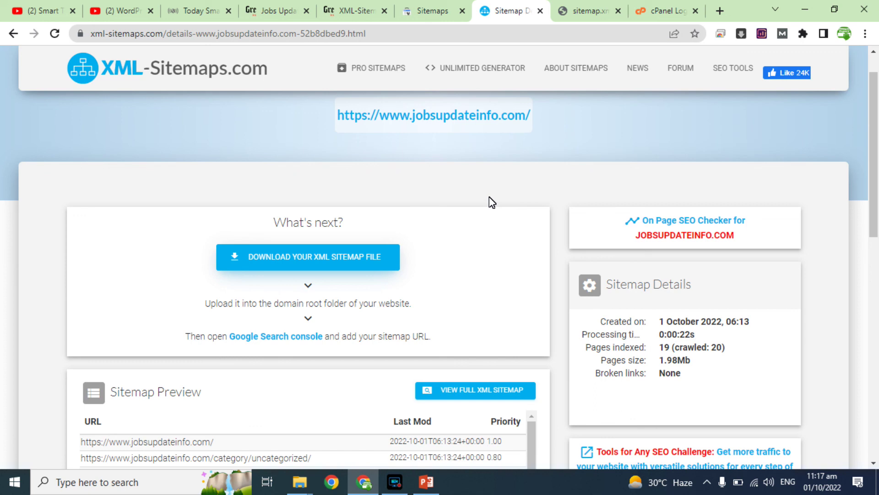
pyautogui.click(9, 10)
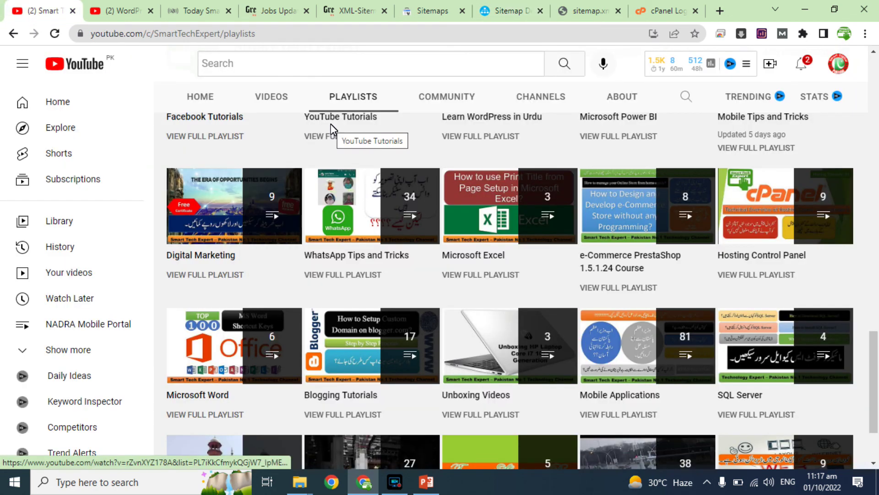